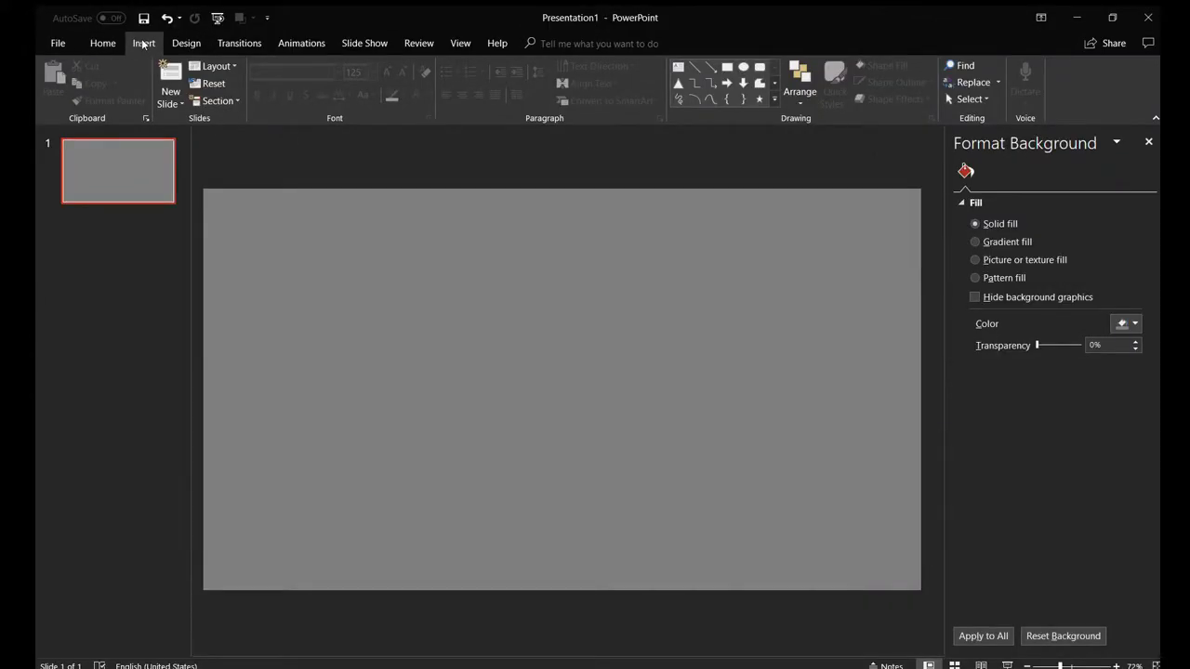
Insert the EXPOSED reference screenshot and drag it to the slide's upper-left area
left_click(143, 44)
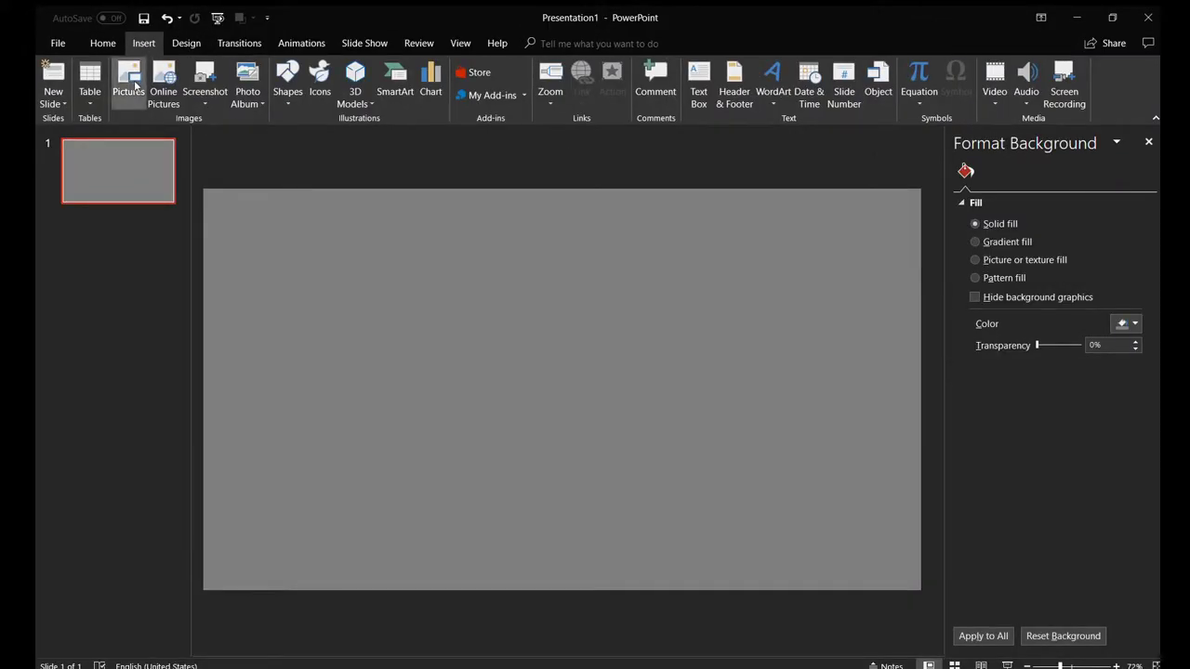
left_click(127, 82)
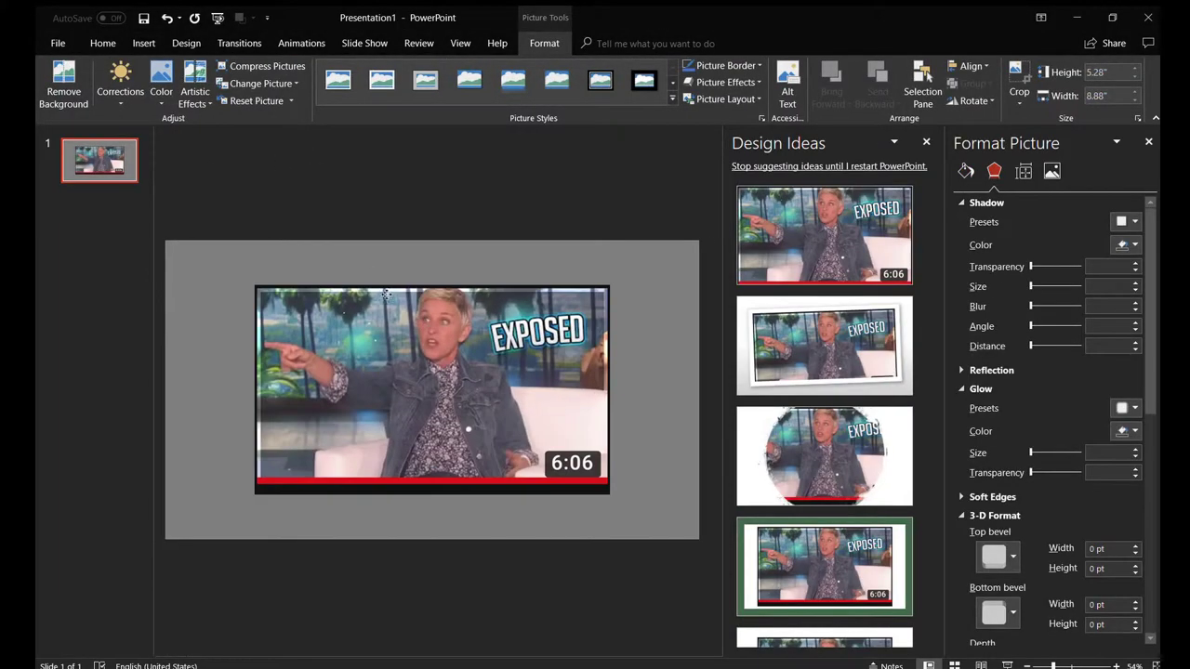
left_click_drag(281, 240, 355, 374)
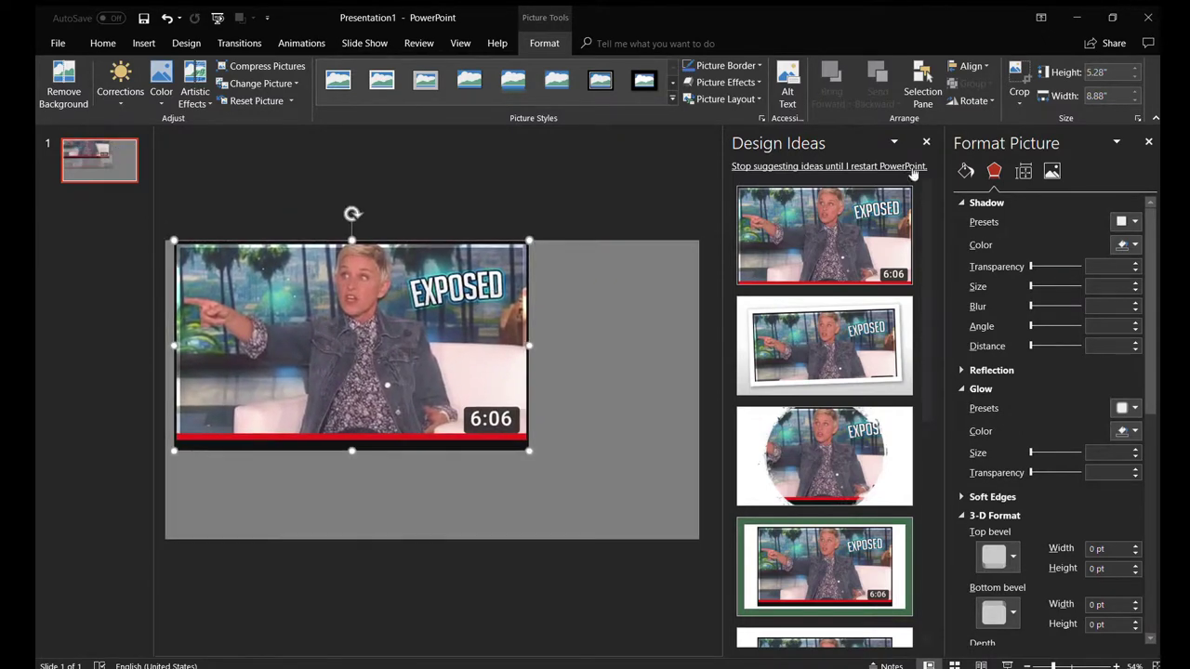
left_click(925, 141)
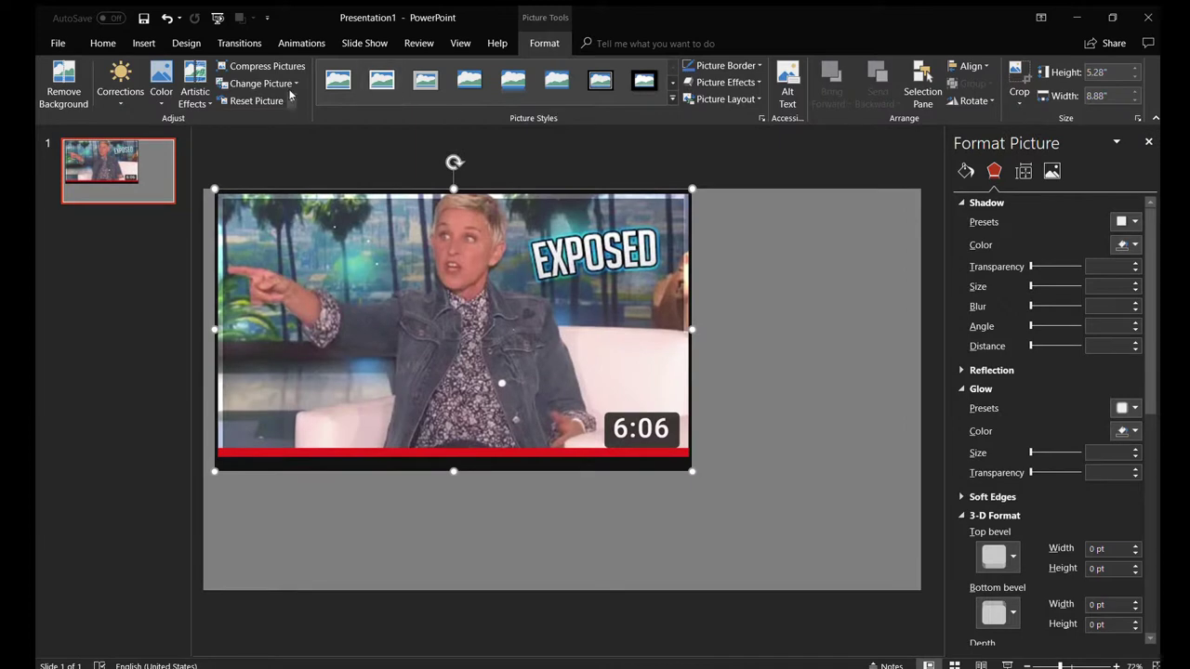
left_click(152, 44)
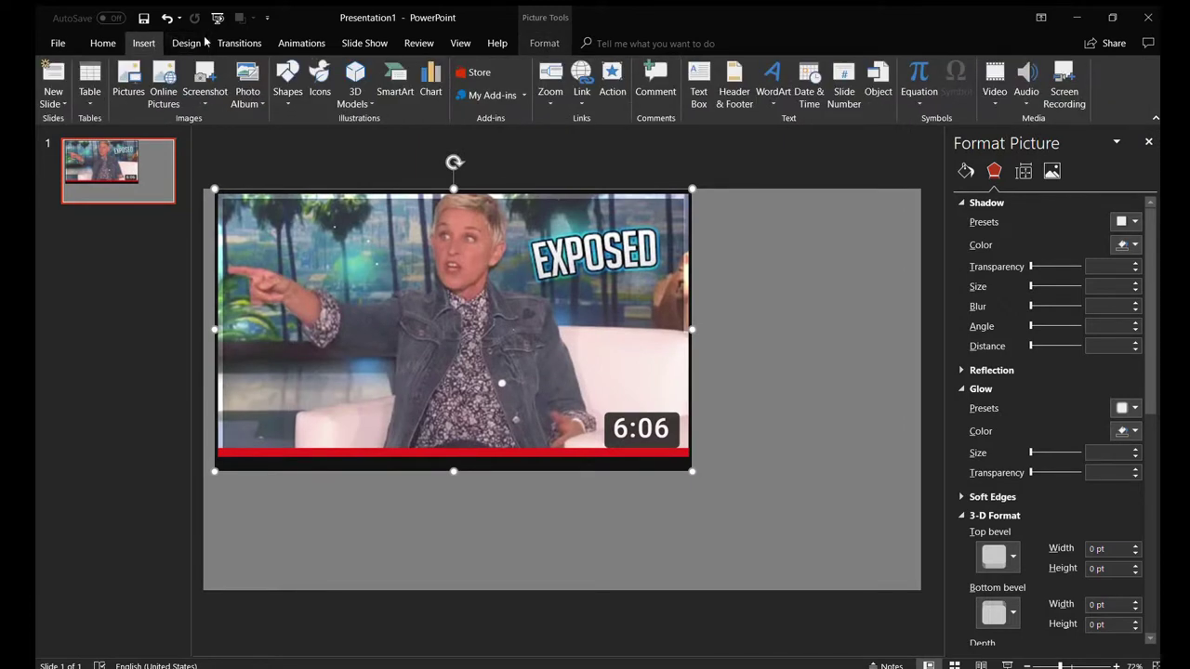
left_click(699, 91)
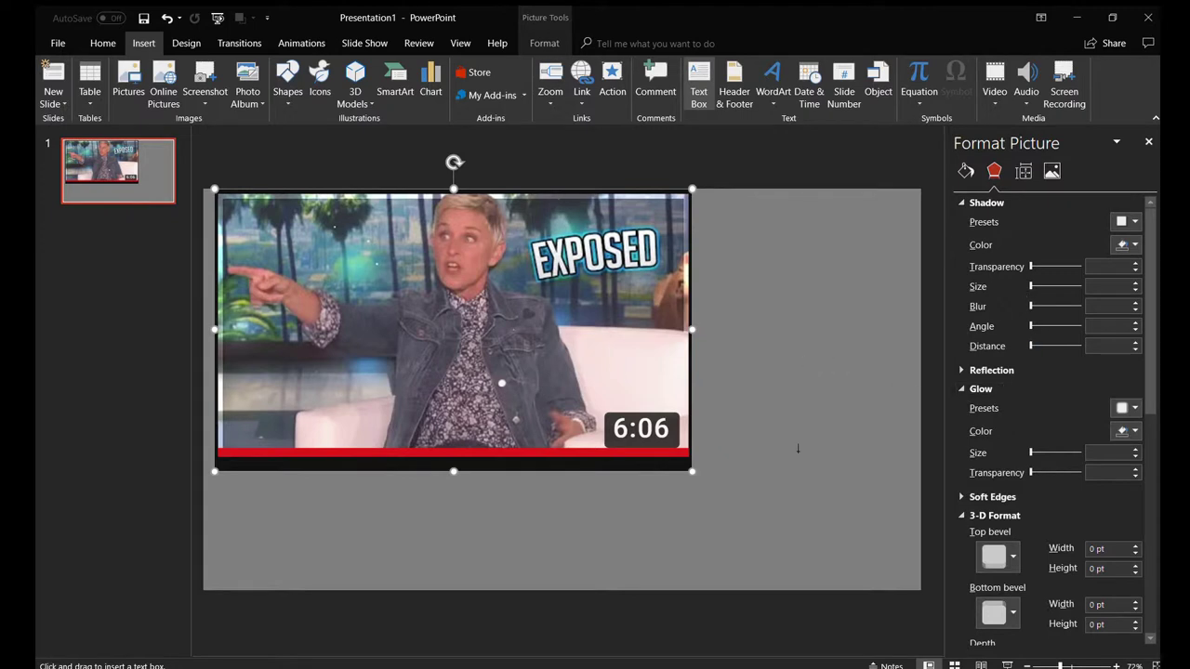
Draw a text box right of the picture, type EXPOSED, and color the text white
left_click_drag(796, 444, 909, 527)
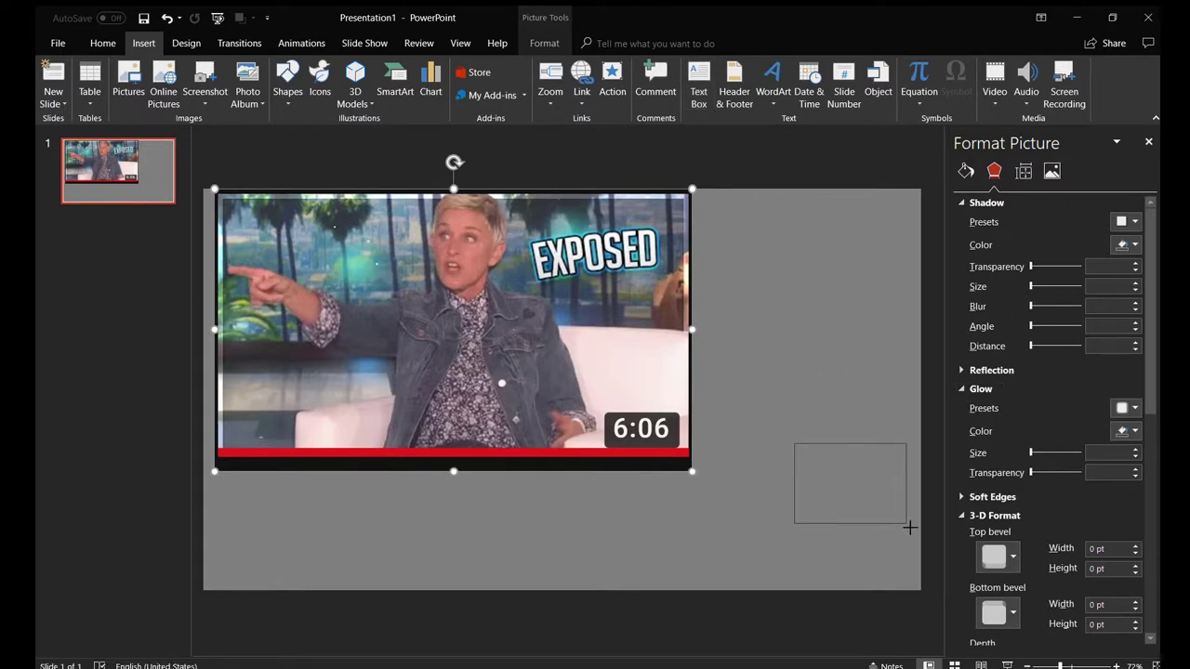
left_click_drag(904, 502, 827, 388)
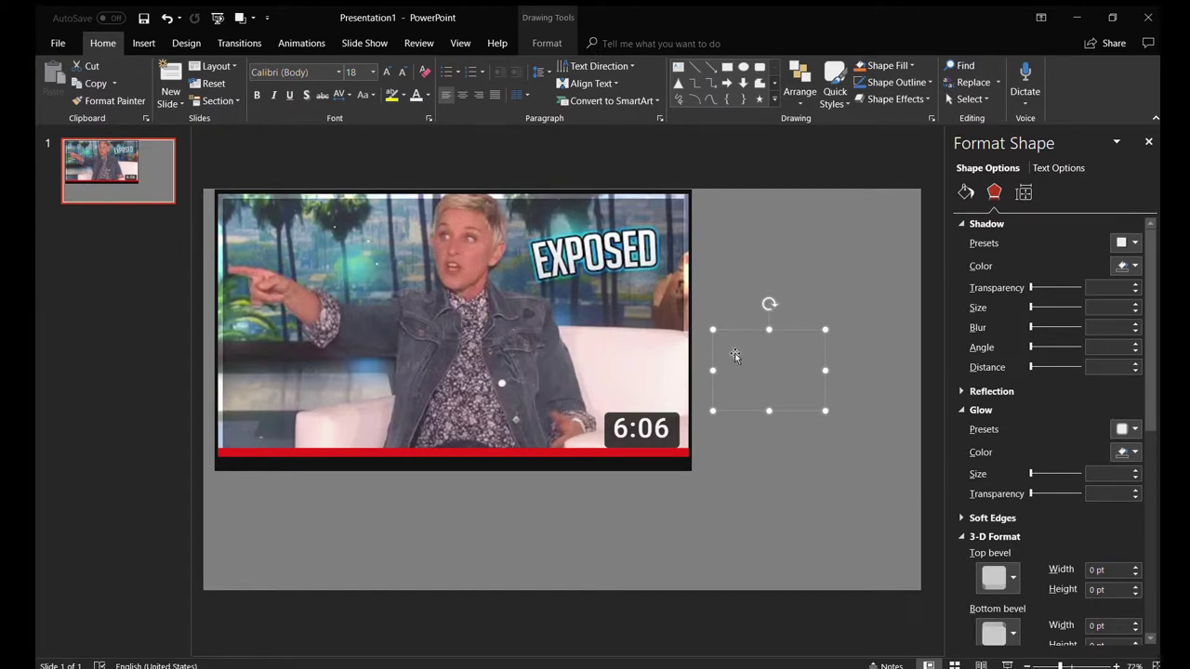
type("EXPOSED")
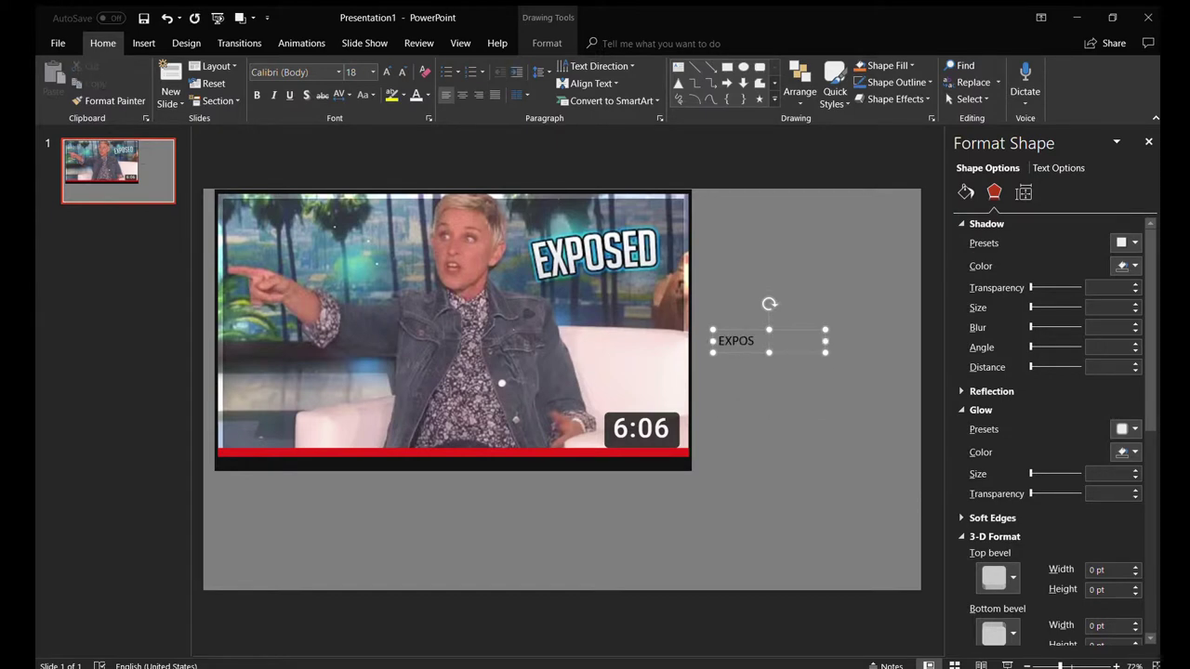
left_click(744, 353)
left_click(412, 126)
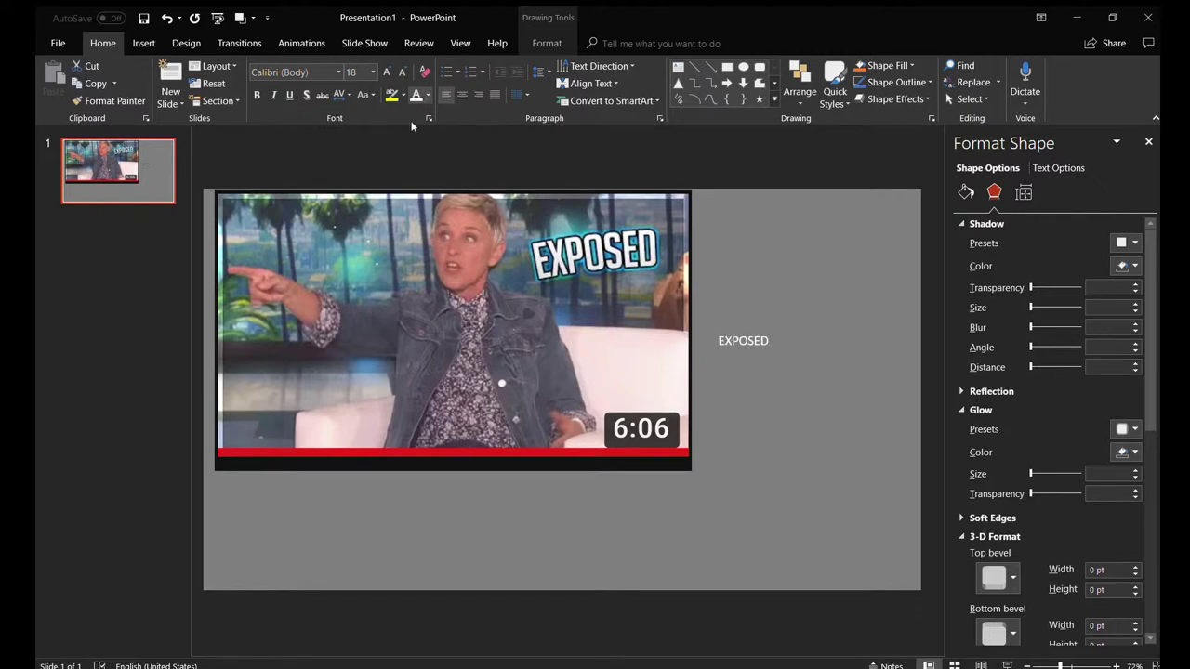
Set the EXPOSED text to Haettenschweiler at 125 pt
left_click(281, 72)
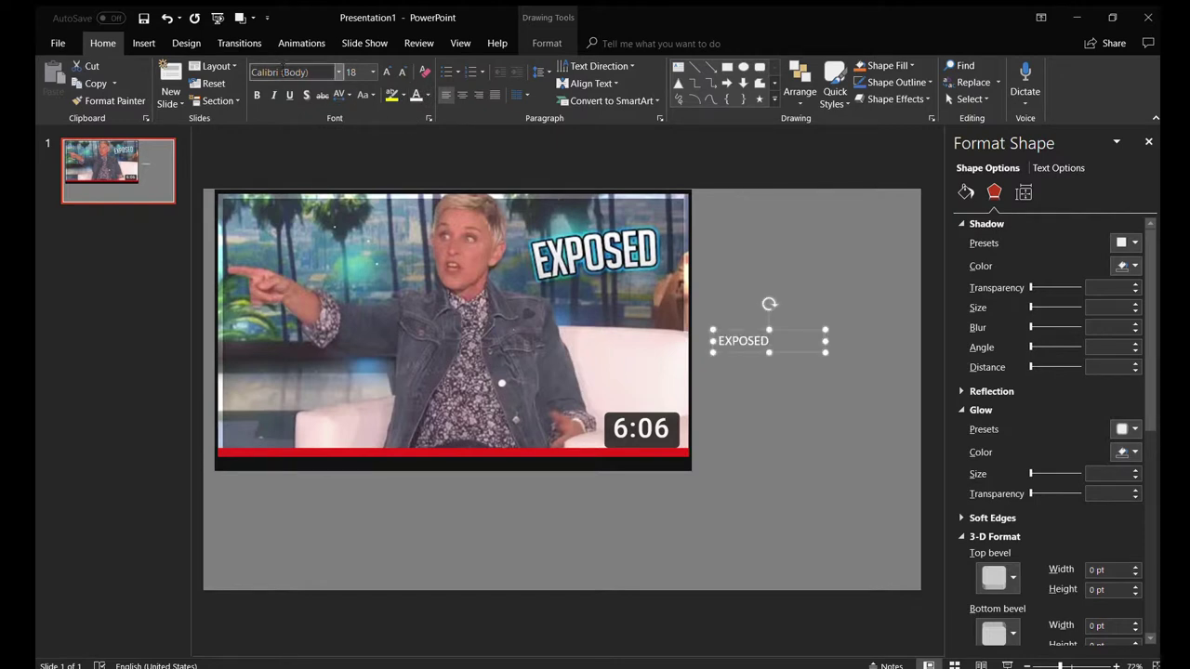
type("Haettenschweiler")
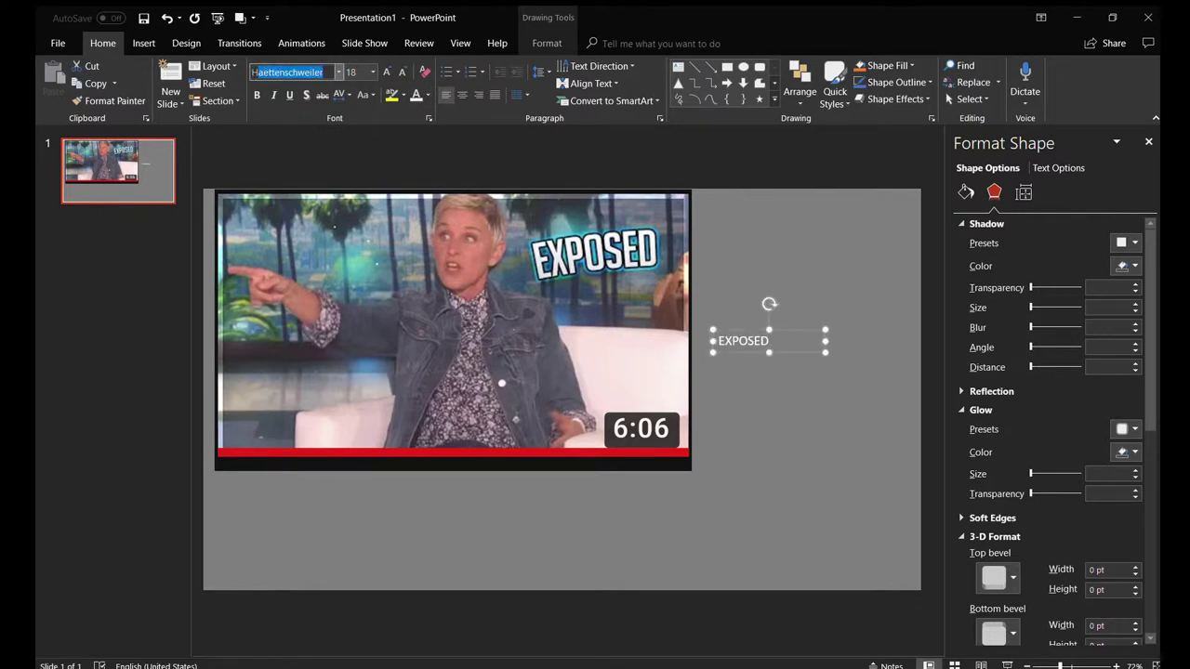
key("Return")
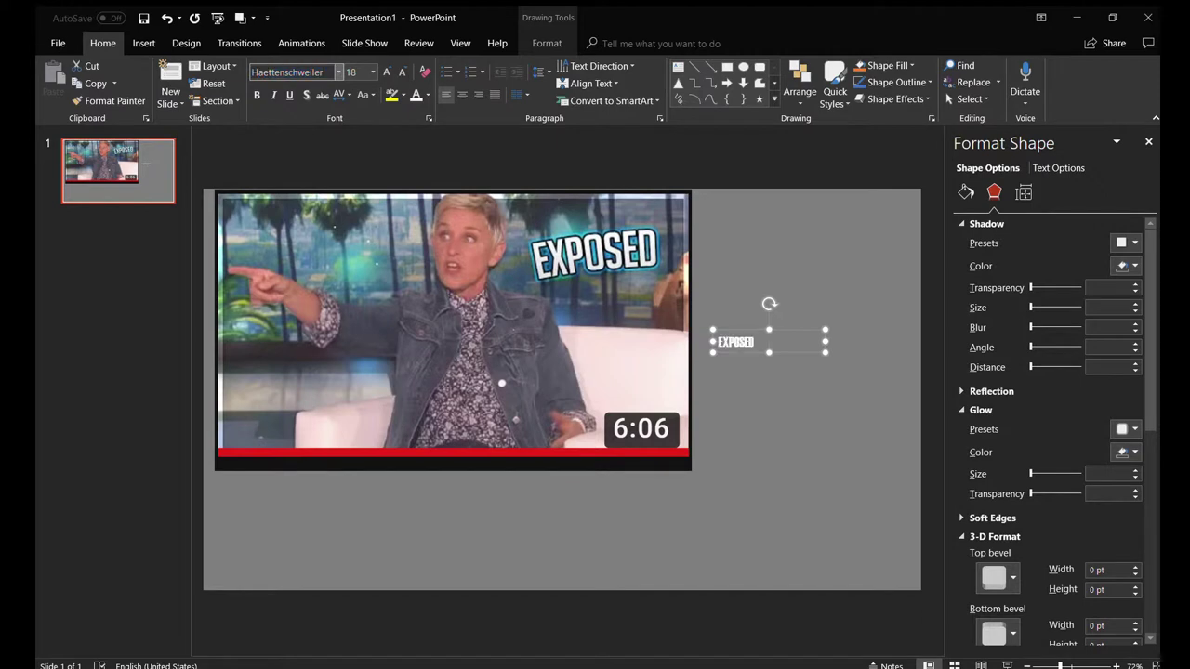
left_click(352, 71)
type("1")
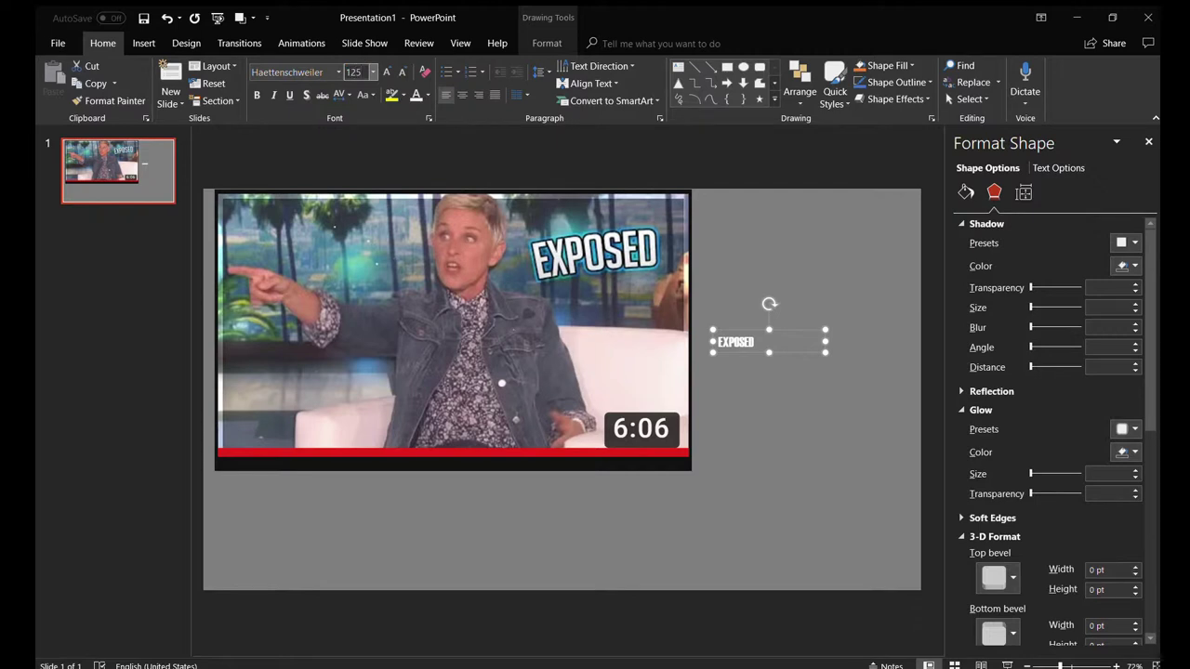
key("Return")
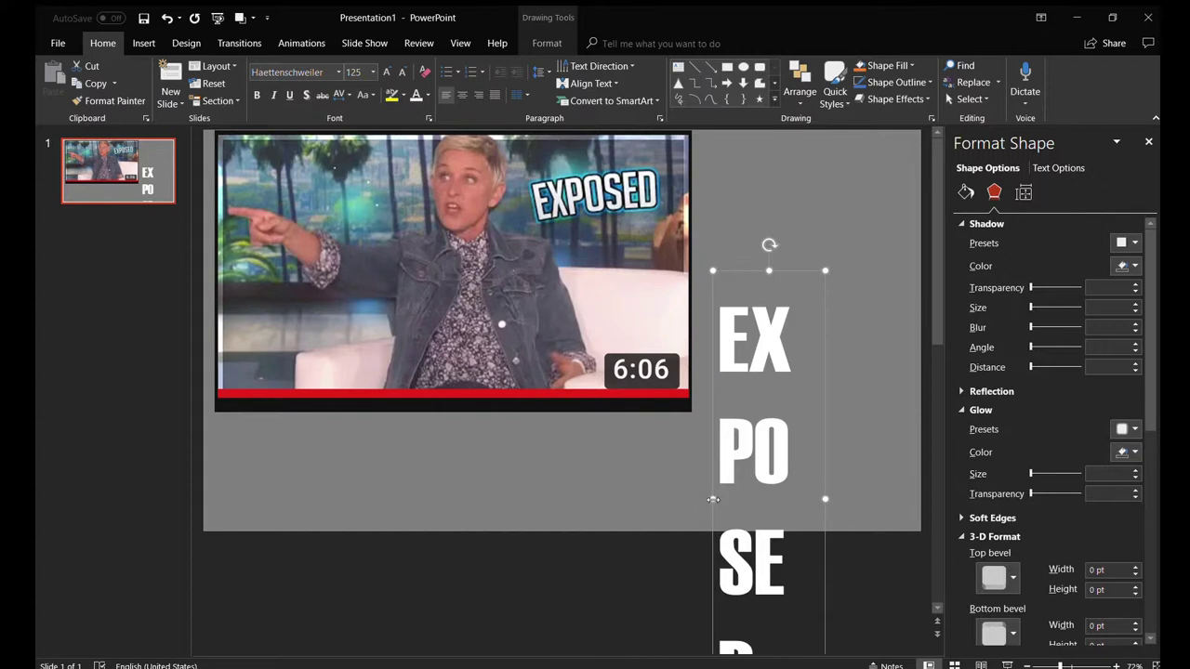
Widen the text box to one line and move it below the screenshot's lower right
left_click_drag(708, 503, 555, 493)
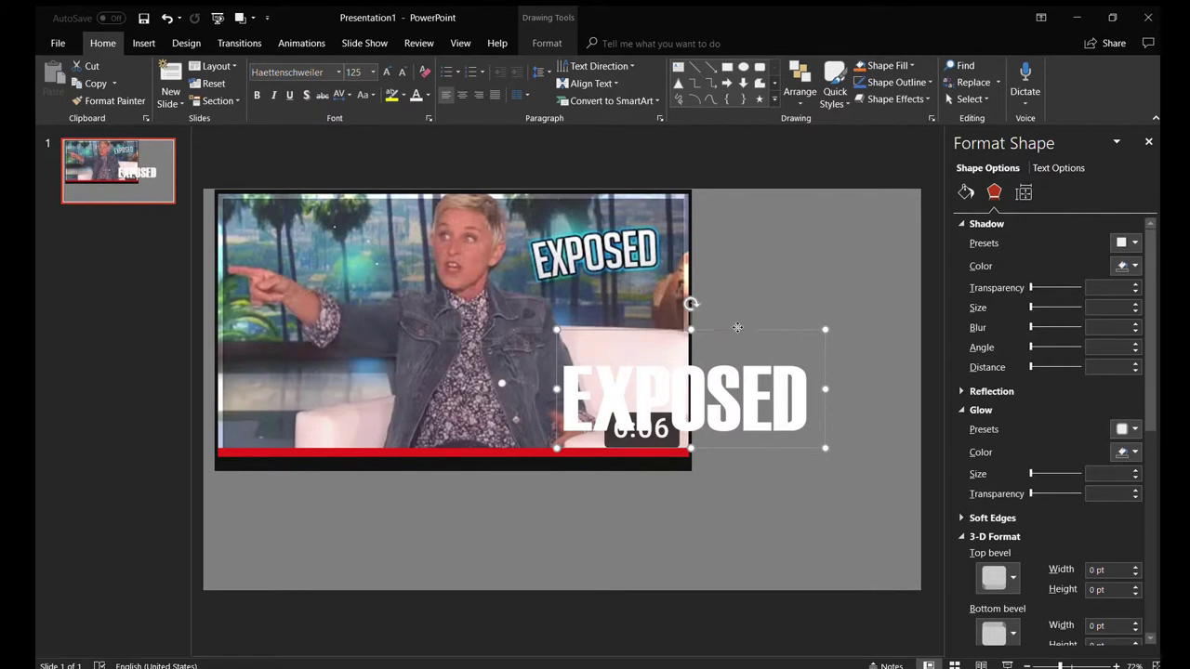
mouse_move(740, 331)
left_mouse_down()
mouse_move(731, 430)
mouse_move(713, 449)
left_mouse_up()
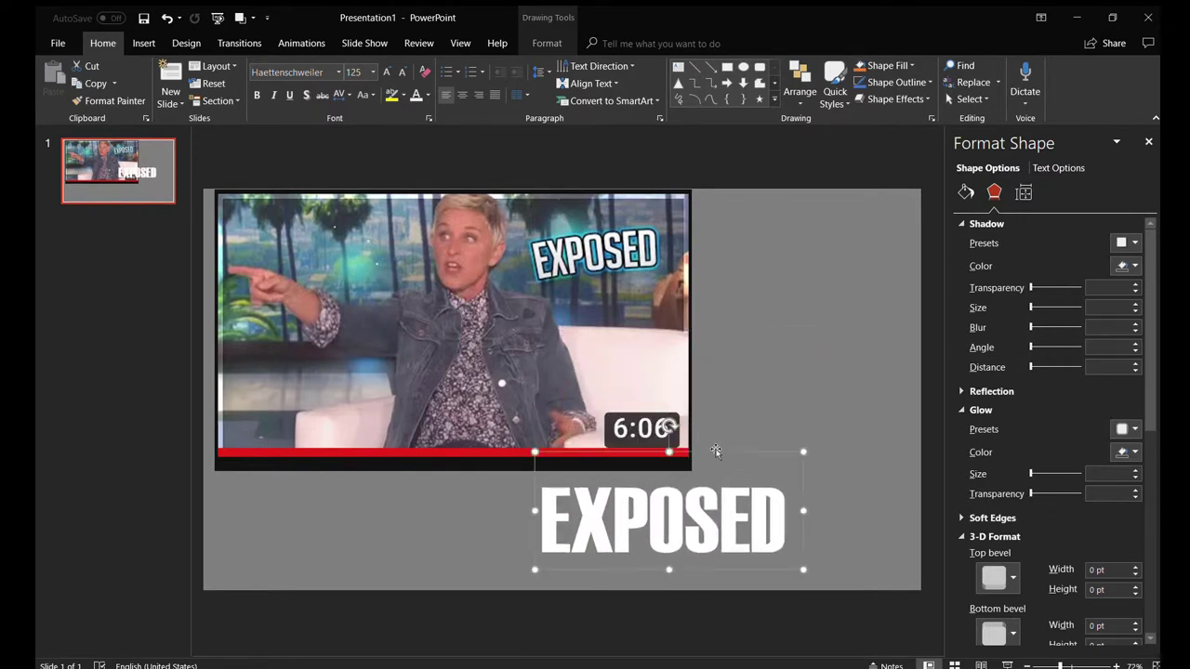
left_click(1034, 168)
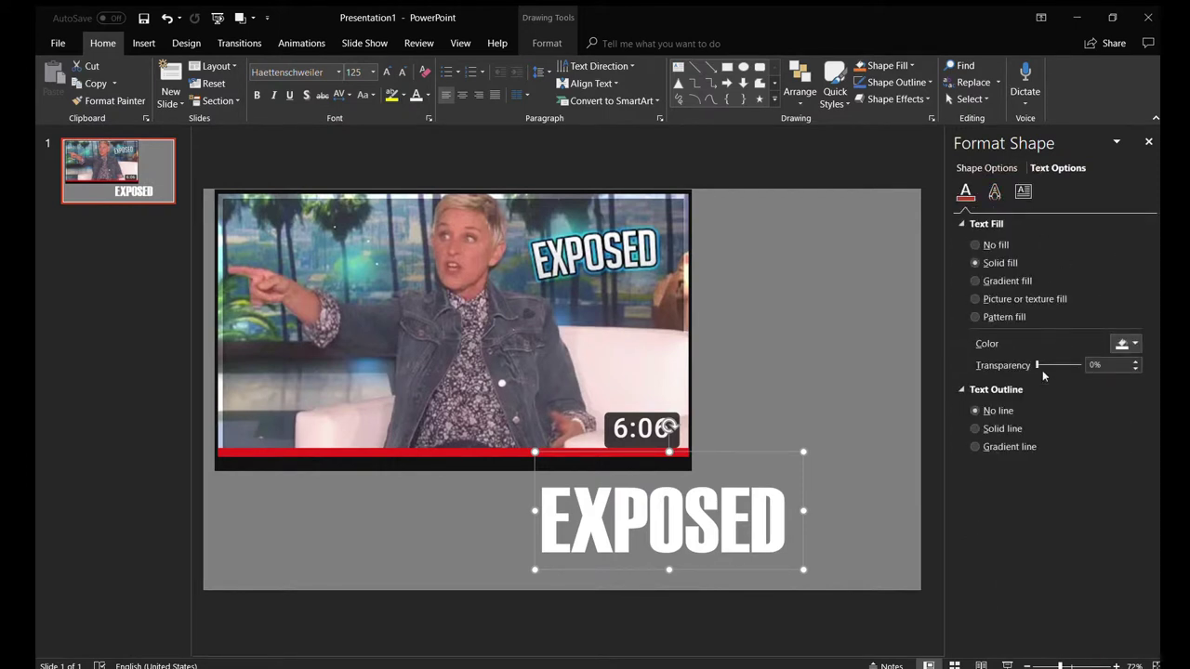
Give the text a gradient line outline, removing middle stops and making the end stop cyan
left_click(1012, 428)
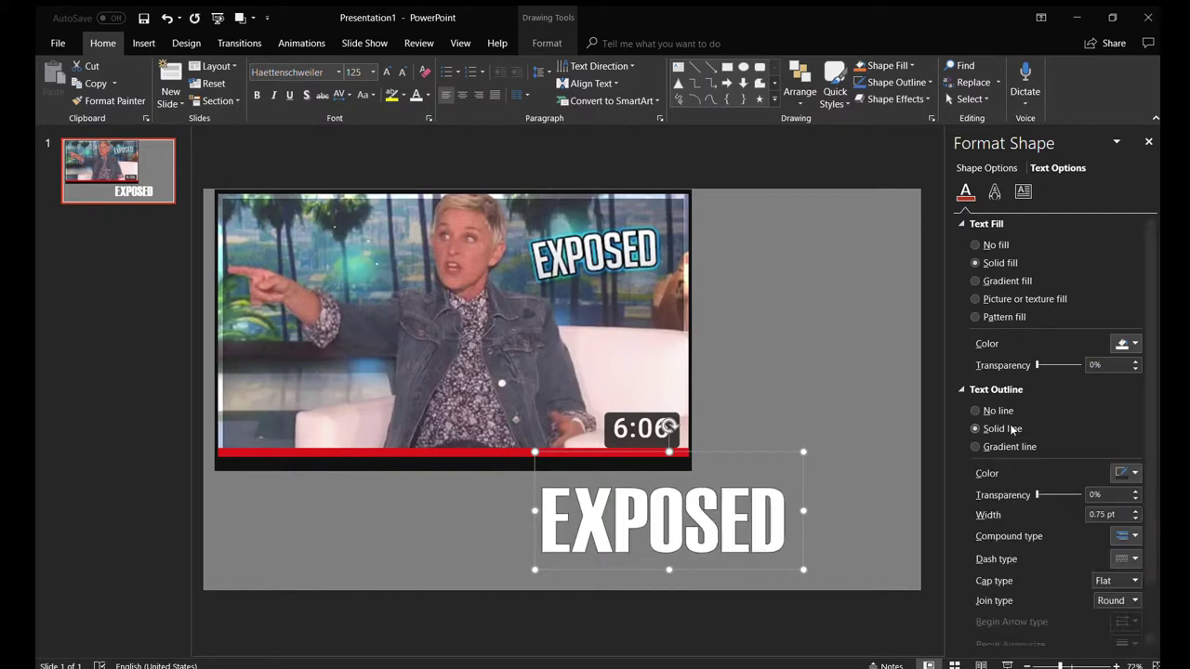
left_click(1018, 446)
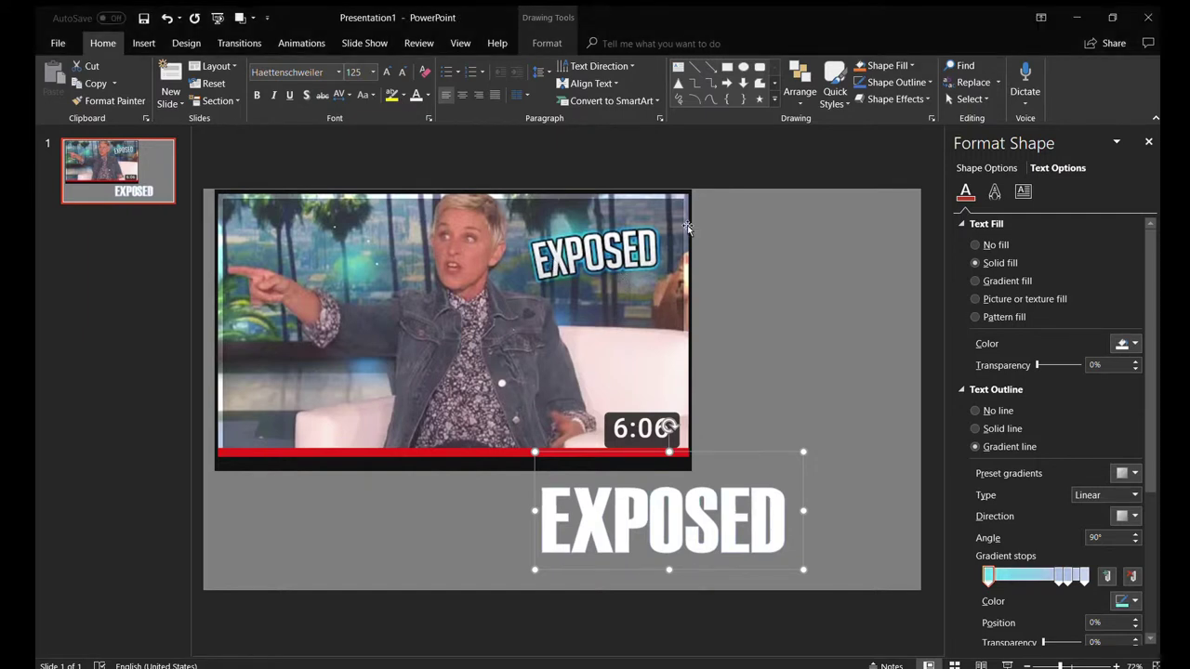
left_click(1059, 576)
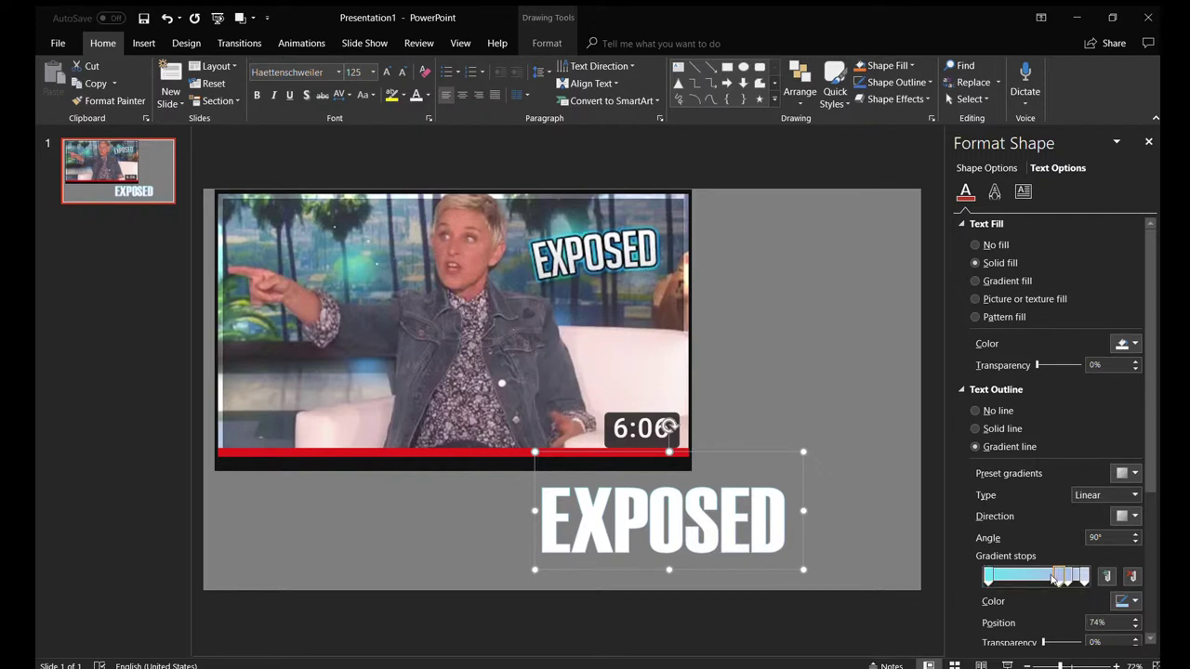
left_click(1123, 575)
left_click(1123, 576)
left_click(1123, 575)
left_click(1123, 575)
left_click(1084, 576)
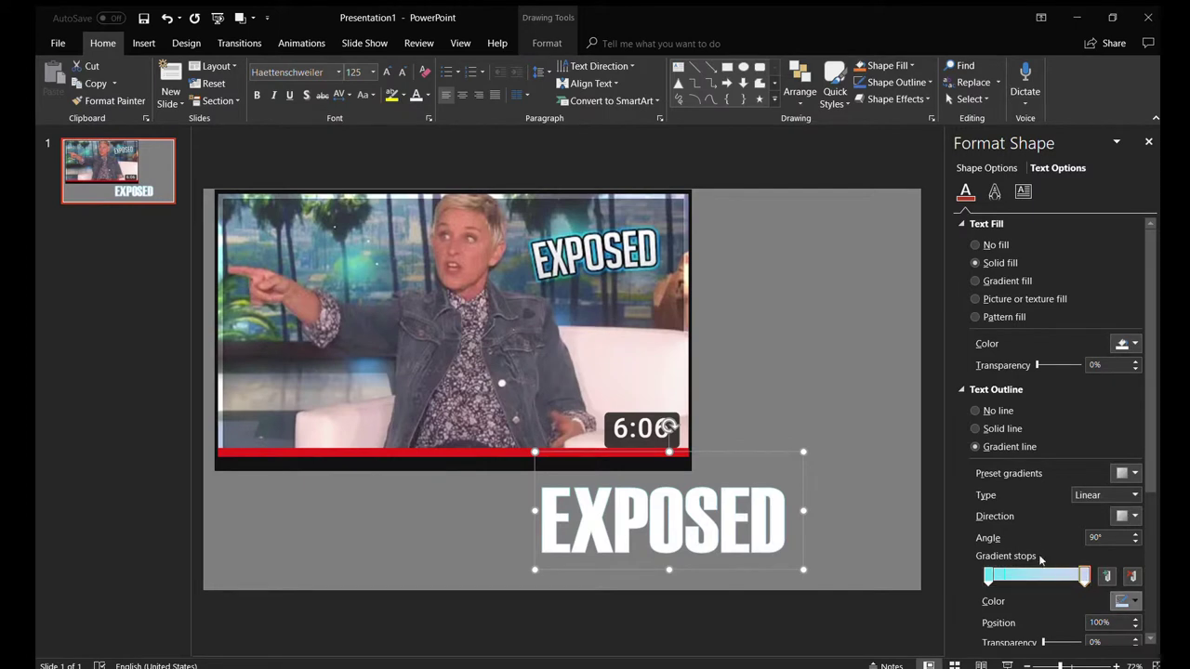
left_click(1121, 601)
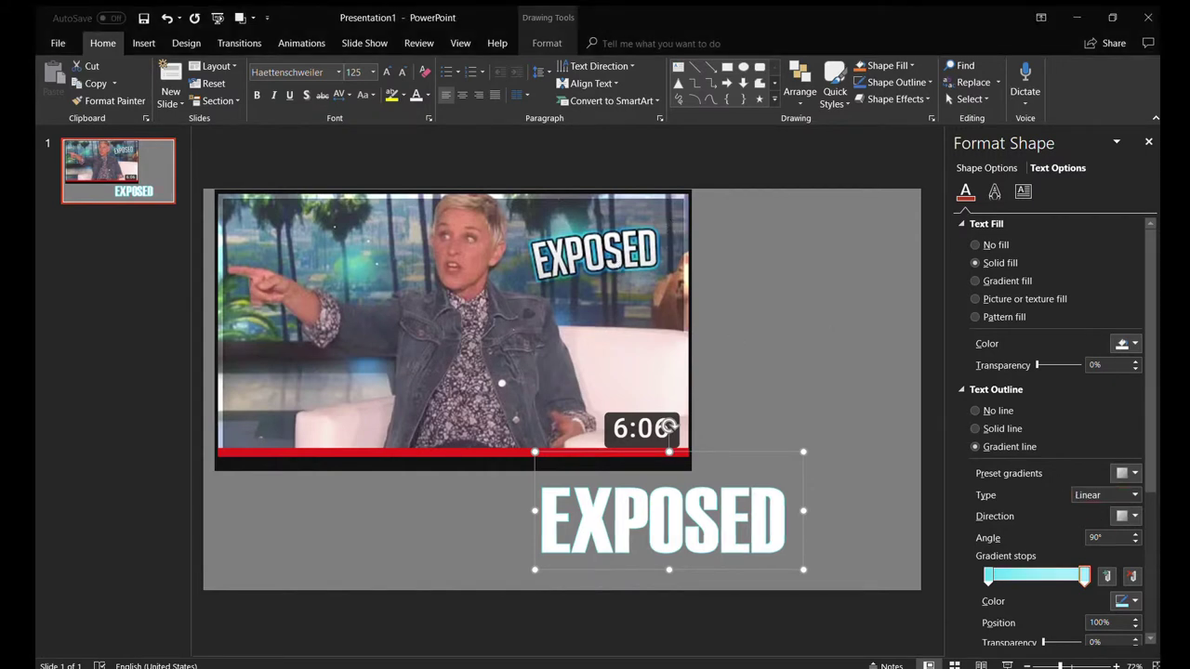
Increase the text outline width to 2 pt
scroll(1147, 529, "down", 3)
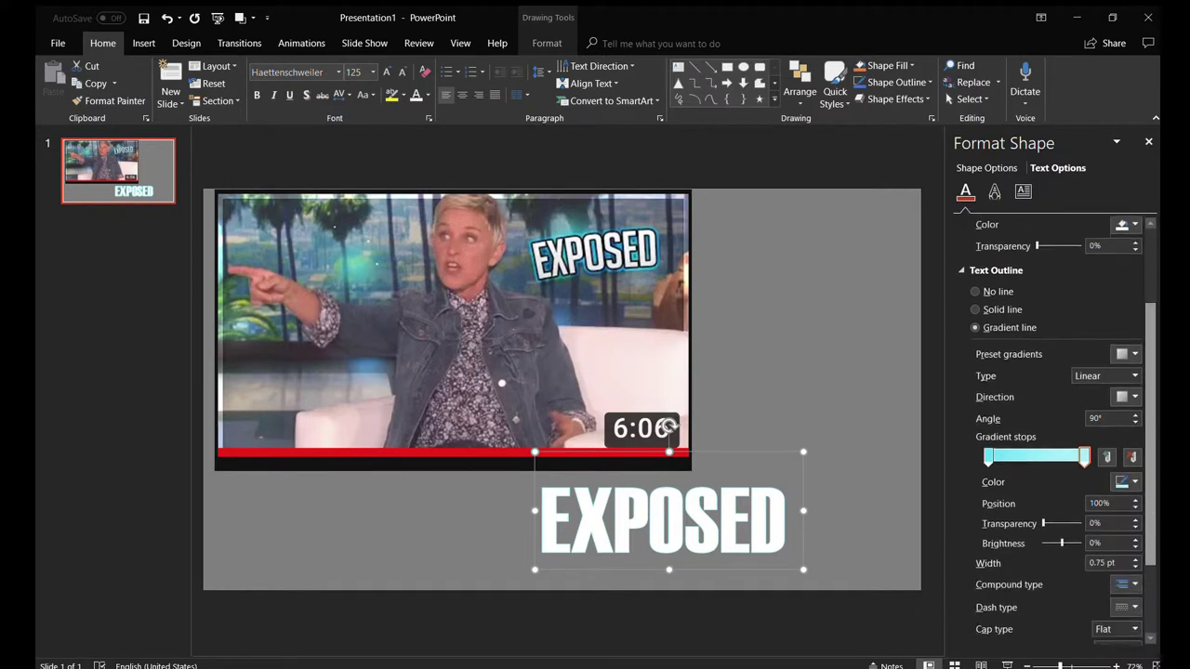
left_click(1135, 544)
left_click(1135, 544)
left_click(1135, 544)
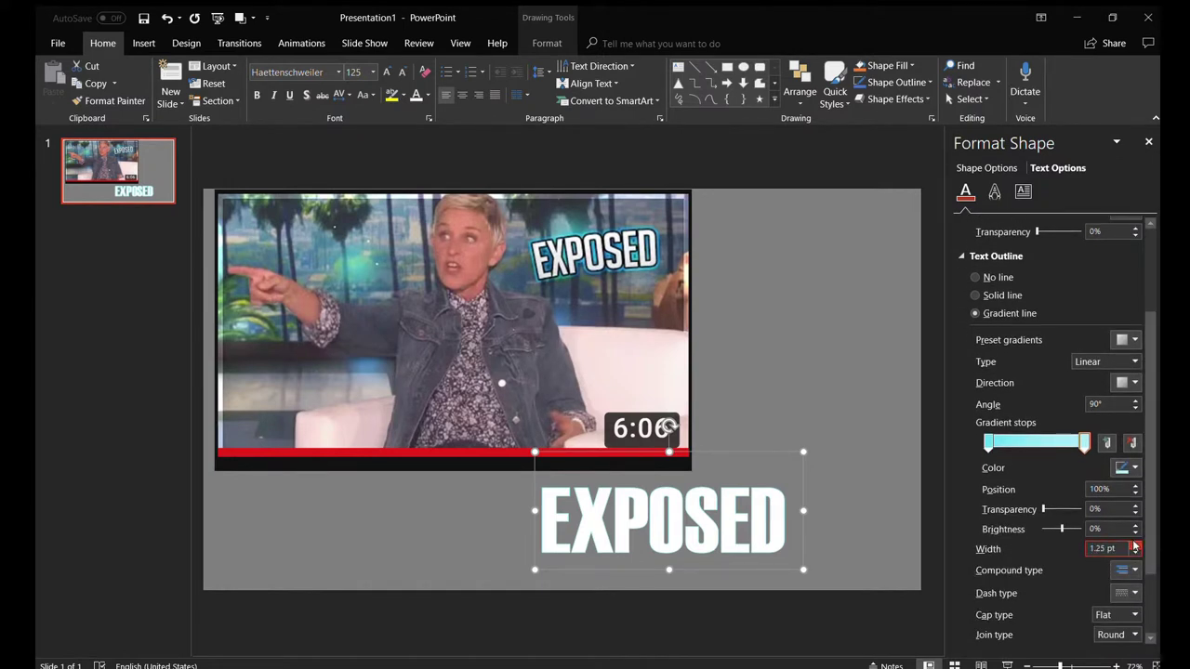
left_click(1134, 544)
left_click(1134, 544)
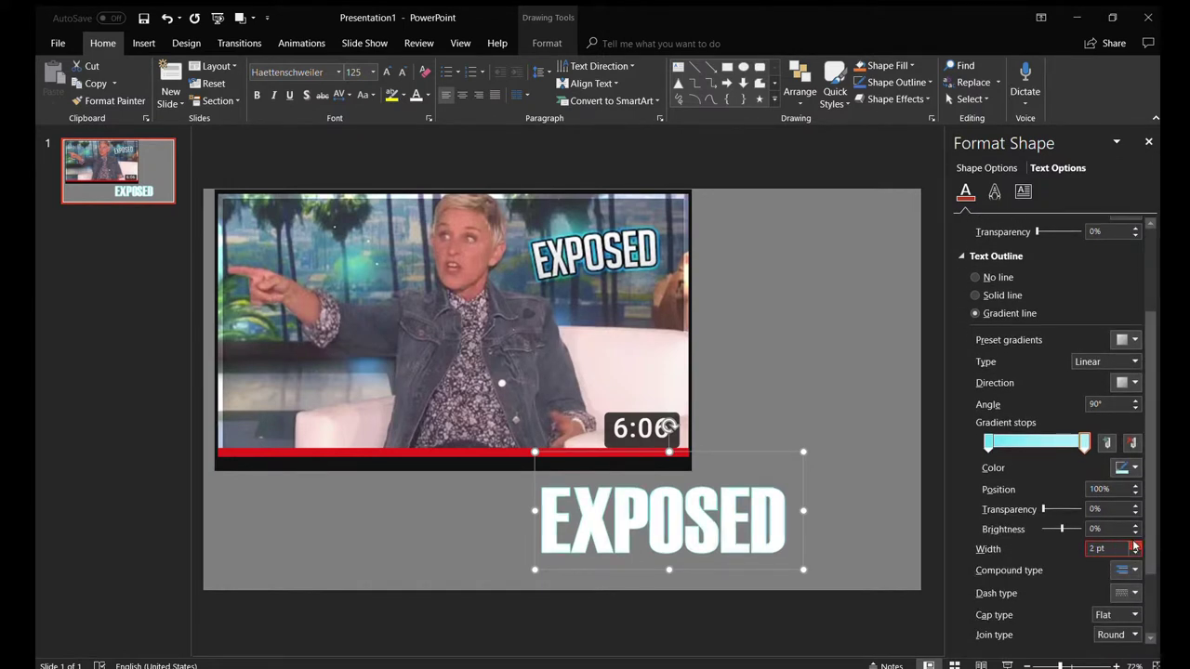
left_click(994, 192)
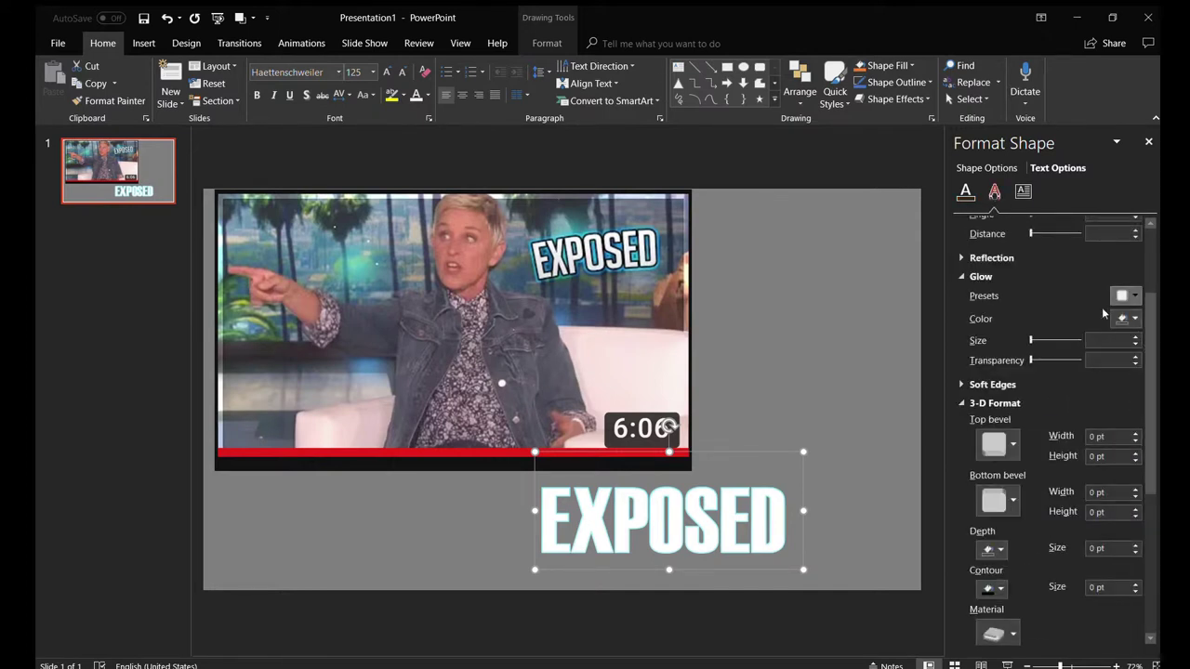
Apply a light cyan glow preset to EXPOSED, 9 pt size at 50% transparency
left_click(1126, 296)
left_click(1023, 391)
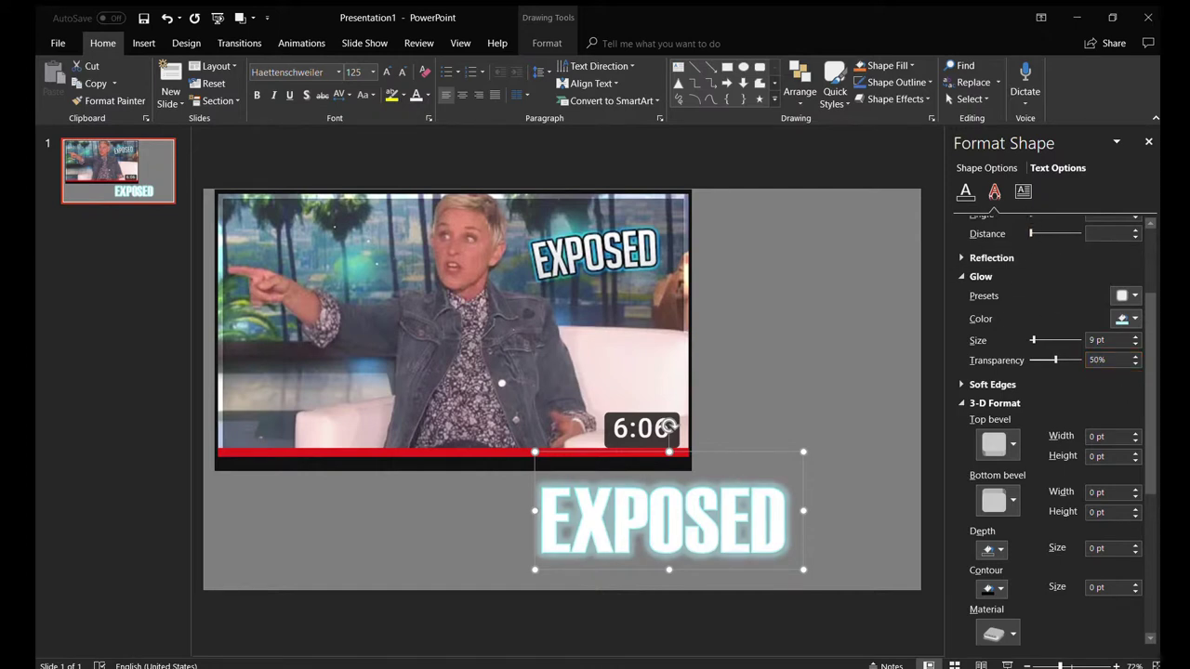
left_click_drag(1152, 406, 1155, 492)
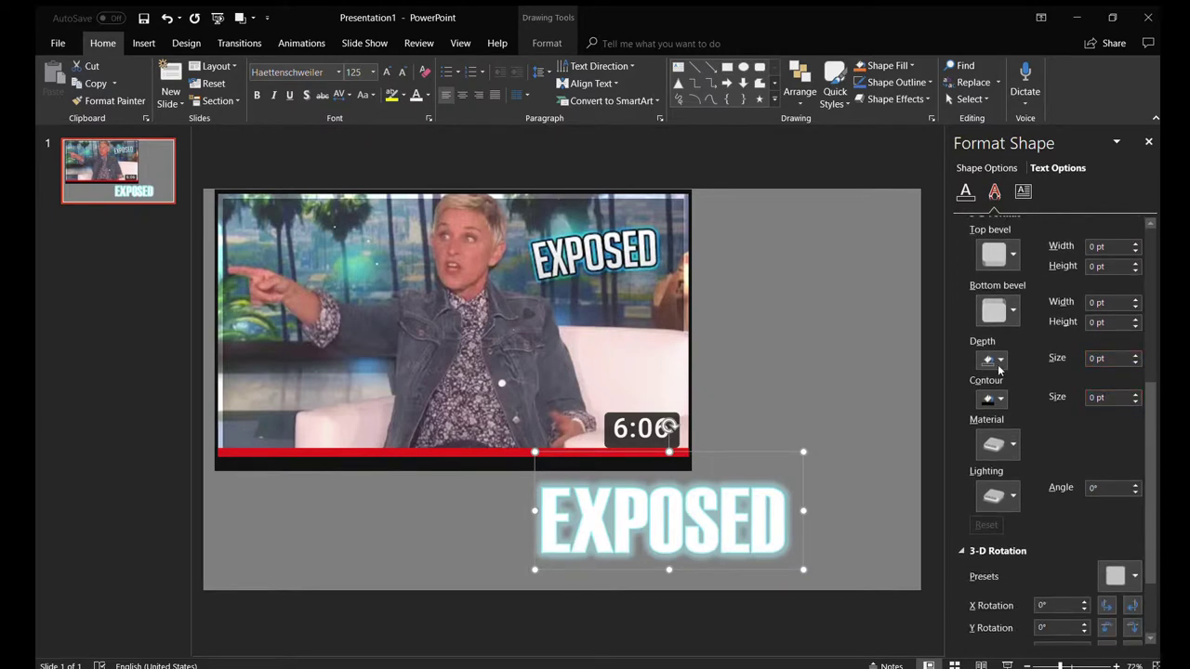
Set the 3-D depth to 1 pt and raise the black contour to 2.5 pt
left_click(1134, 354)
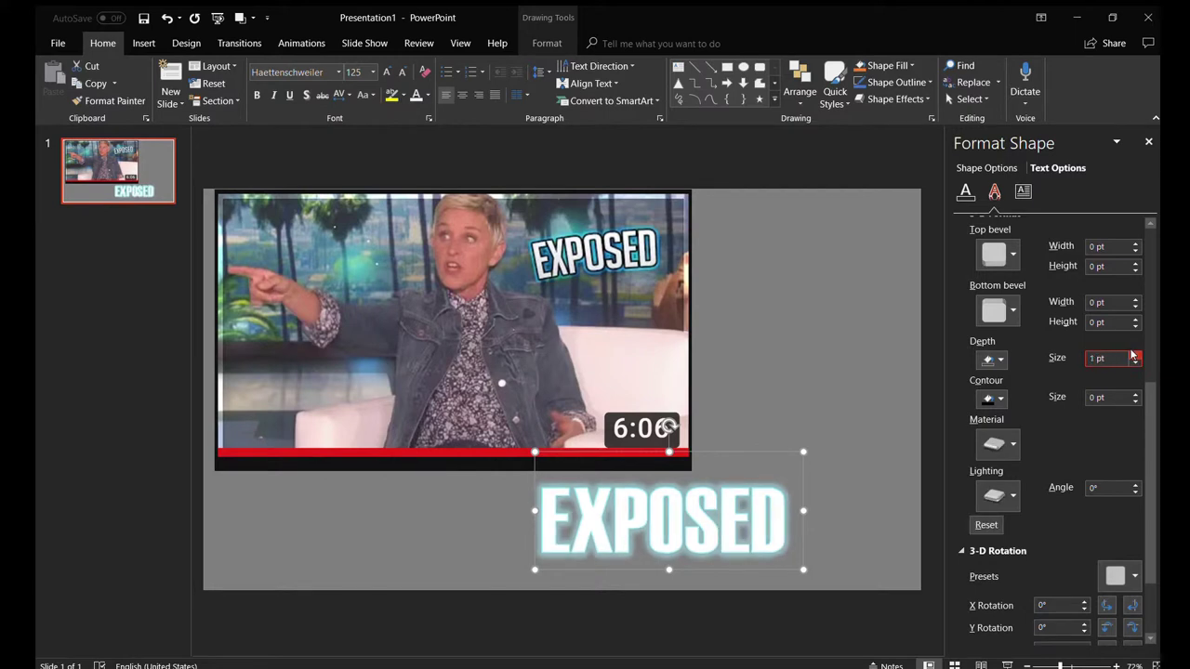
left_click(1134, 393)
left_click(1134, 393)
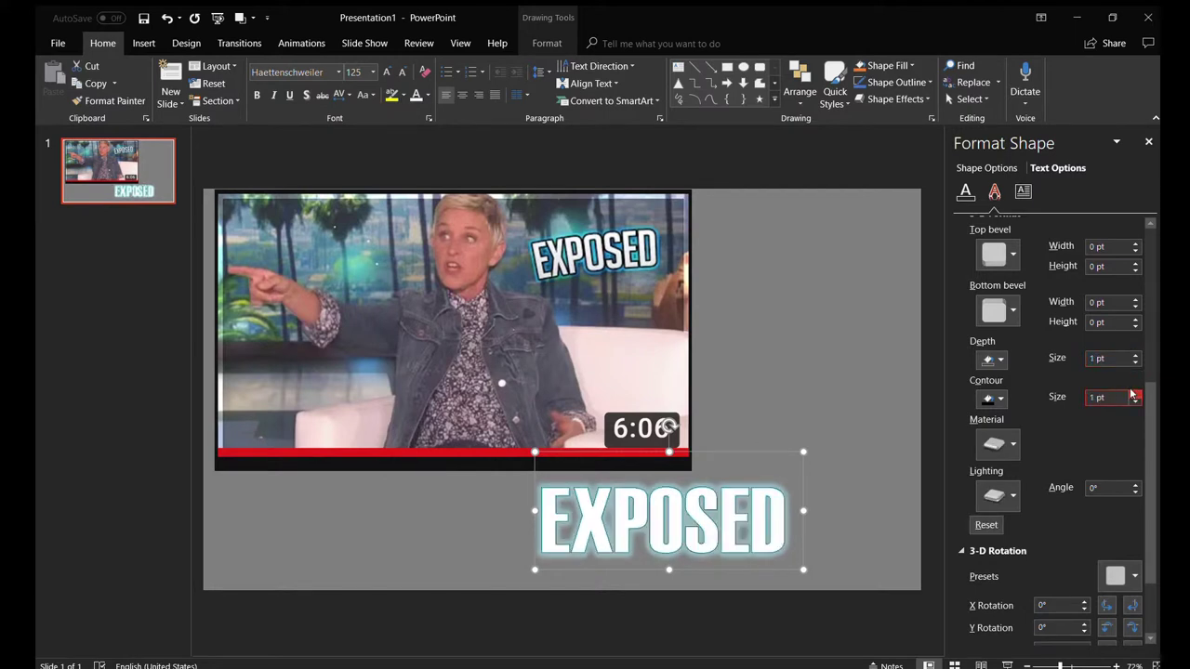
left_click(1134, 394)
left_click(1134, 393)
left_click(1134, 393)
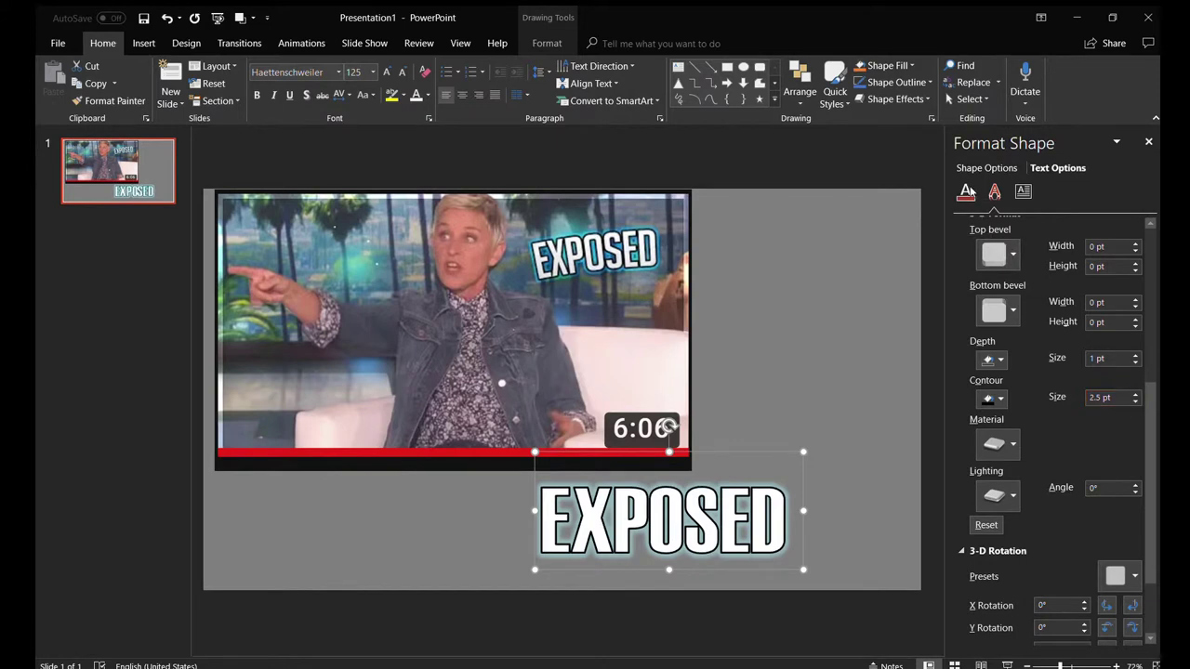
Raise the 3-D contour size further to 3.5 pt
scroll(1100, 383, "up", 5)
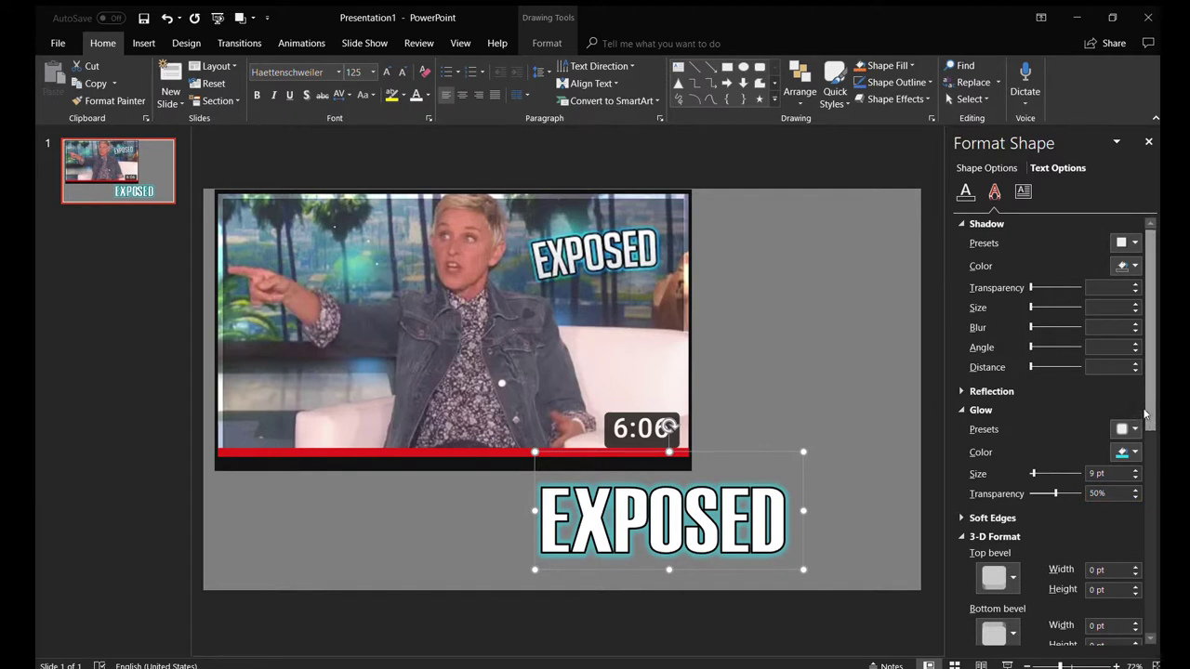
scroll(1151, 443, "down", 2)
scroll(1151, 443, "down", 2)
scroll(1151, 442, "down", 2)
scroll(1151, 443, "down", 1)
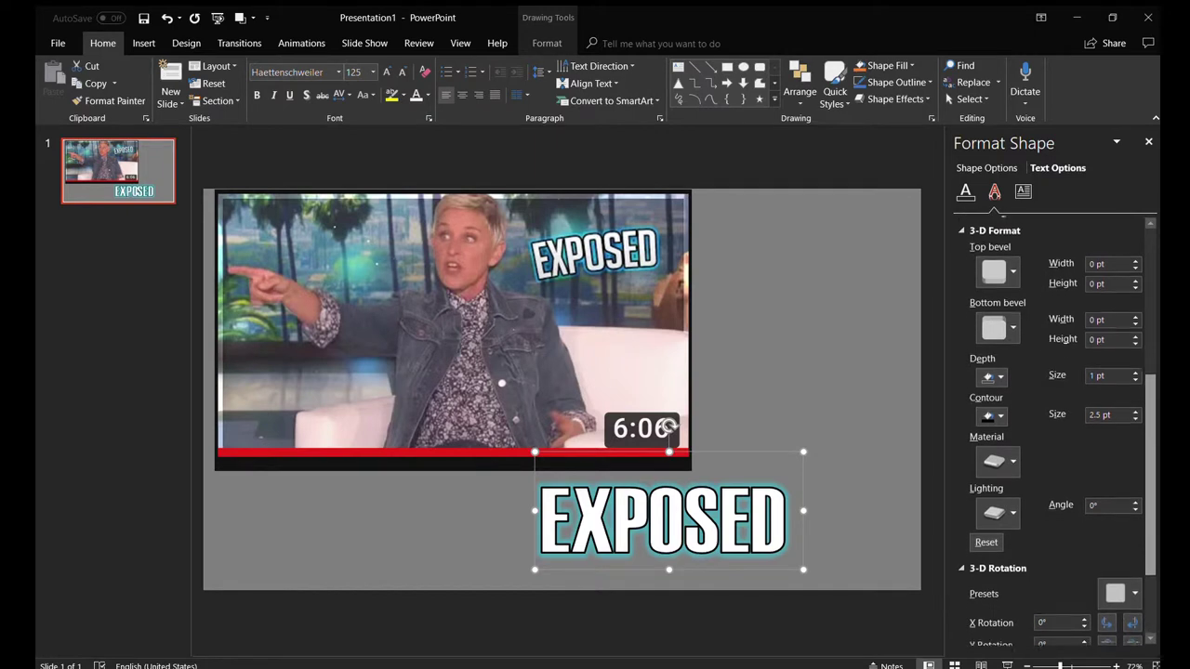
scroll(1151, 442, "down", 2)
scroll(1065, 429, "down", 1)
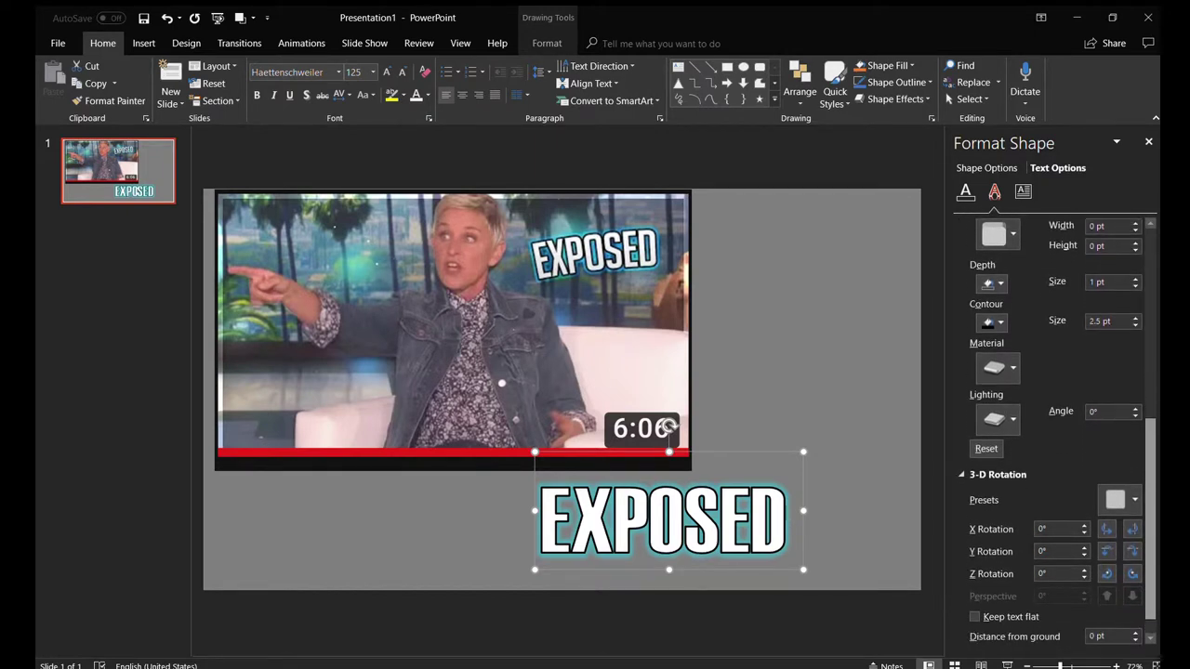
scroll(1066, 430, "down", 1)
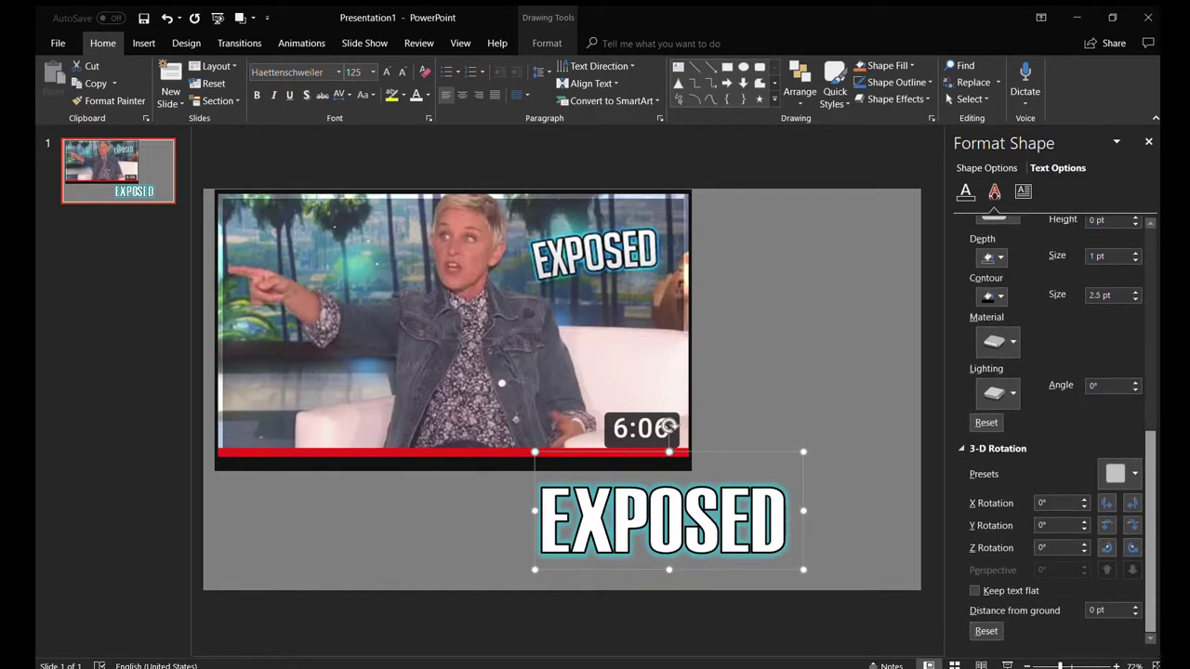
left_click(1134, 291)
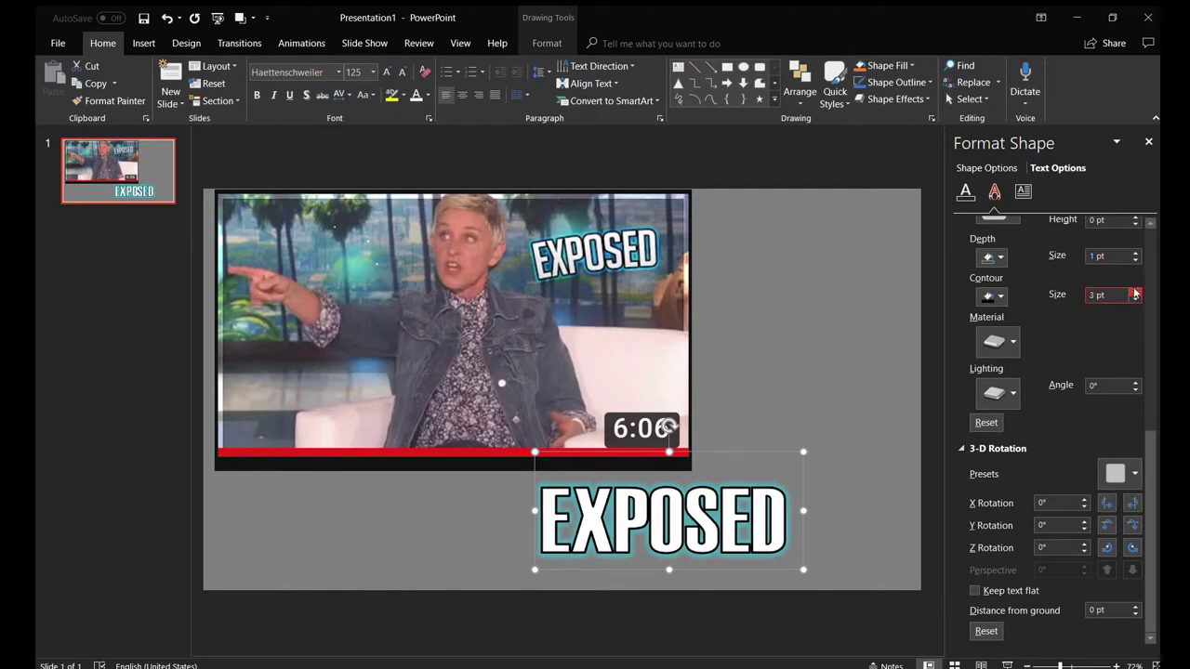
left_click(1134, 292)
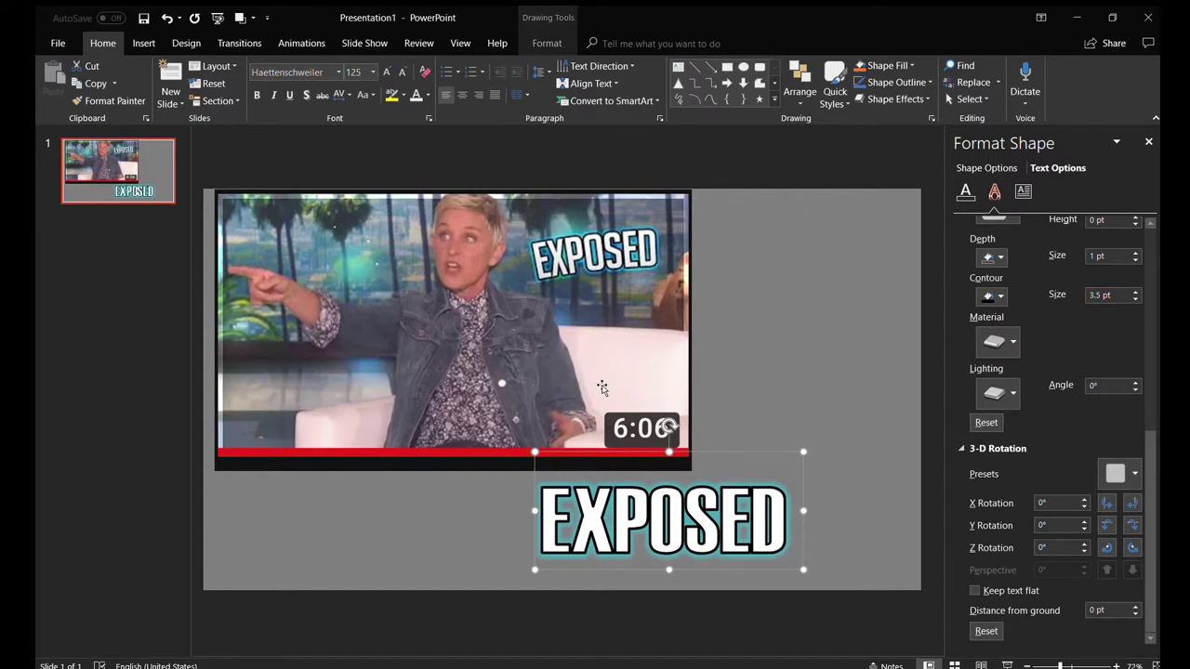
left_click(546, 43)
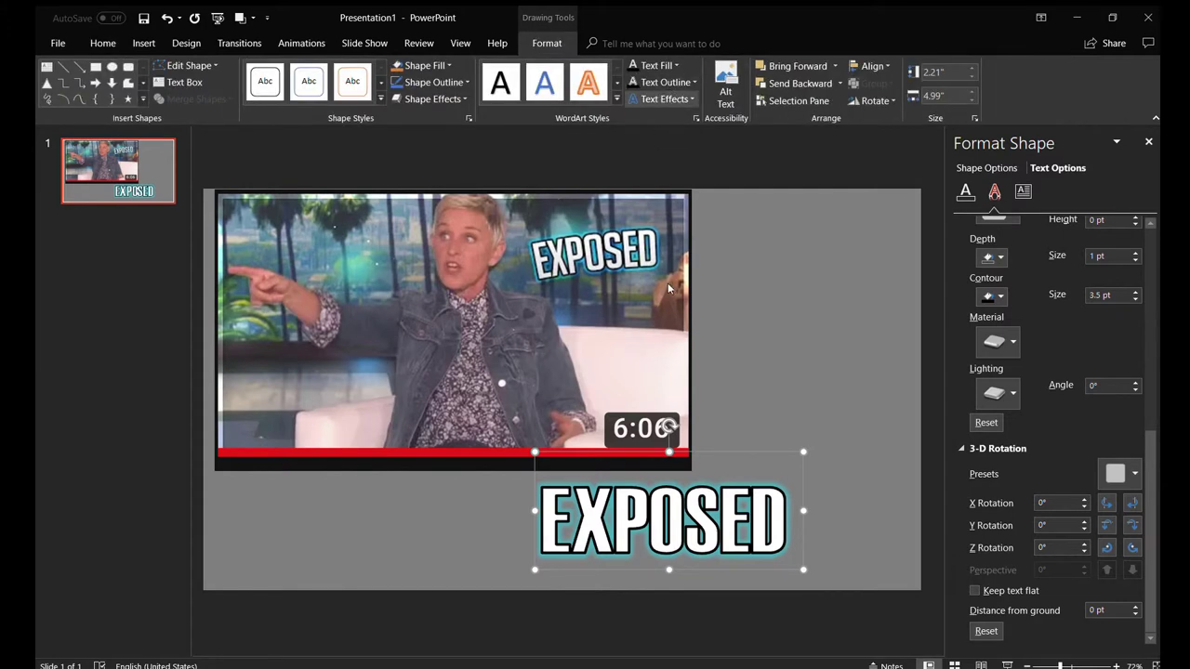
left_click(757, 362)
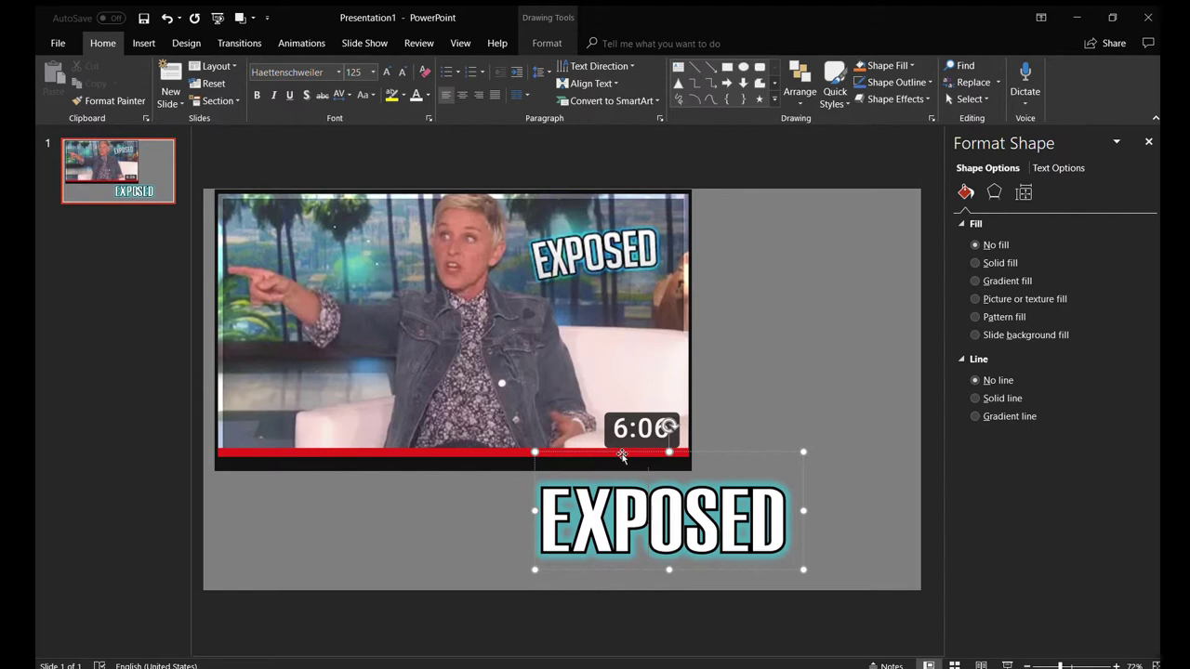
Duplicate the EXPOSED text box and delete EXP from one copy, leaving OSED
left_click_drag(622, 455, 627, 459)
left_click_drag(627, 460, 618, 455)
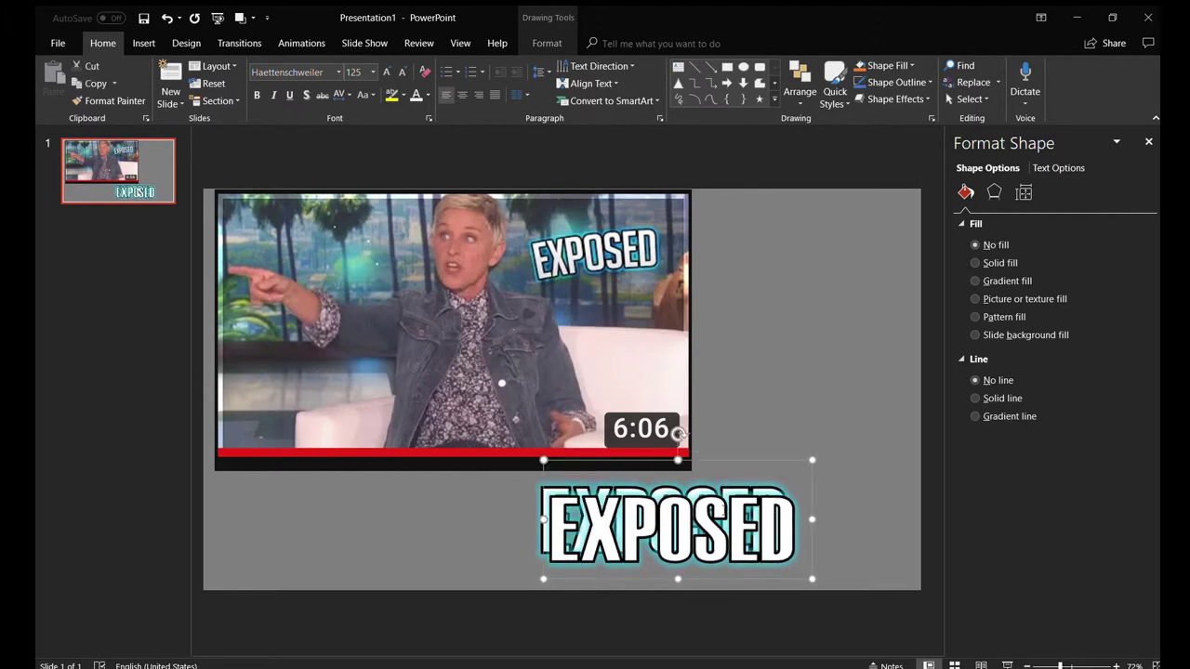
left_click_drag(653, 528, 558, 526)
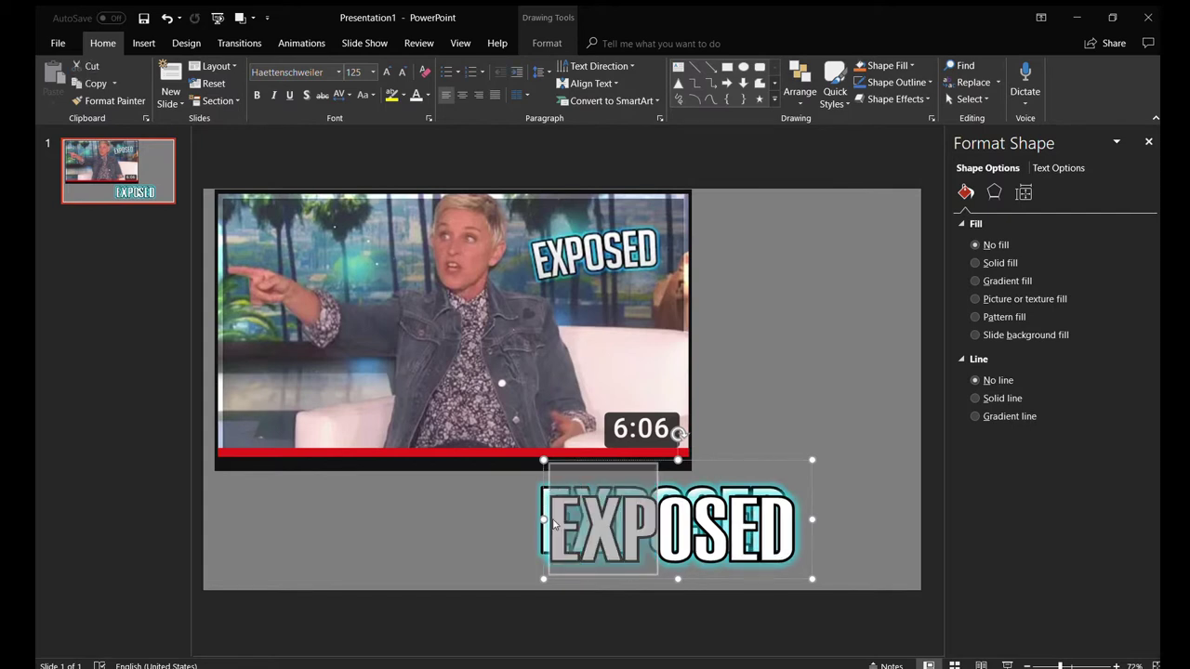
key("Delete")
Trim the other copy to EXP and copy OSED beside it to read EXPOSED
mouse_move(733, 458)
left_mouse_down()
mouse_move(755, 467)
mouse_move(850, 328)
left_mouse_up()
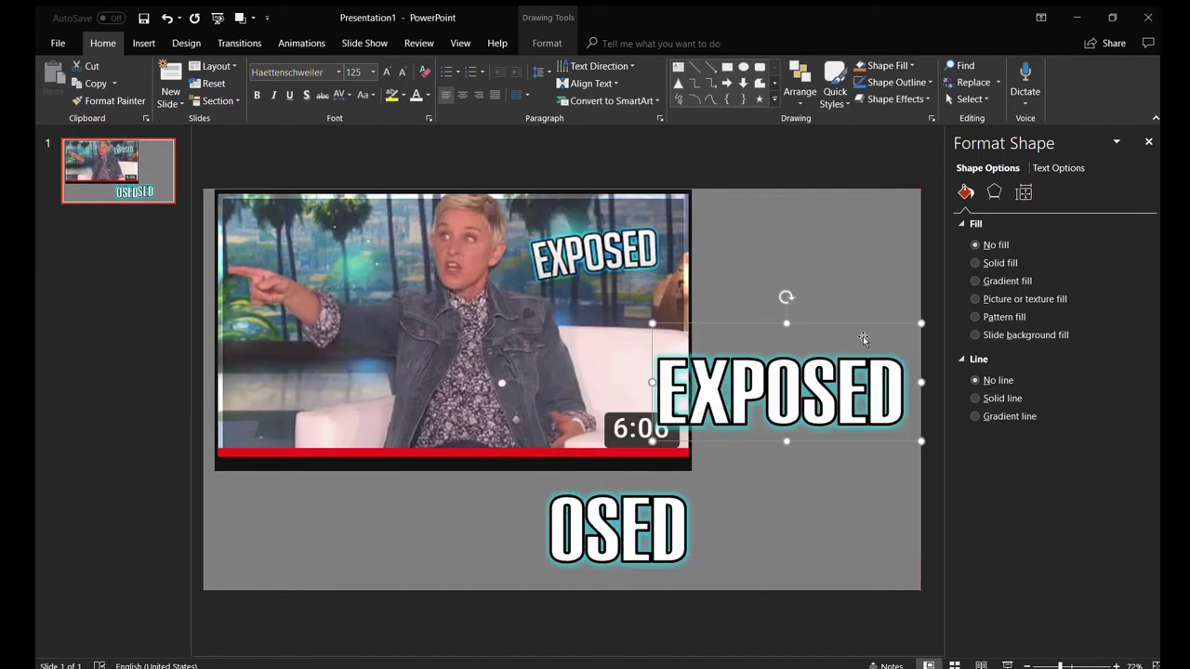
mouse_move(770, 381)
left_mouse_down()
mouse_move(880, 375)
mouse_move(839, 379)
left_mouse_up()
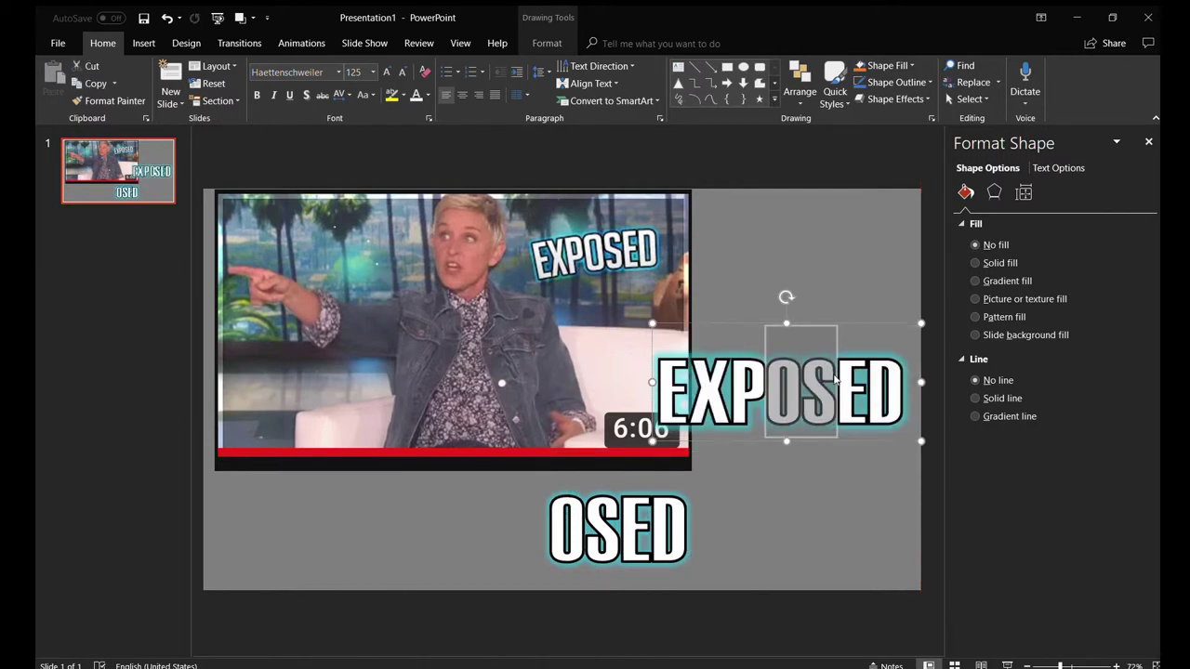
key("Delete")
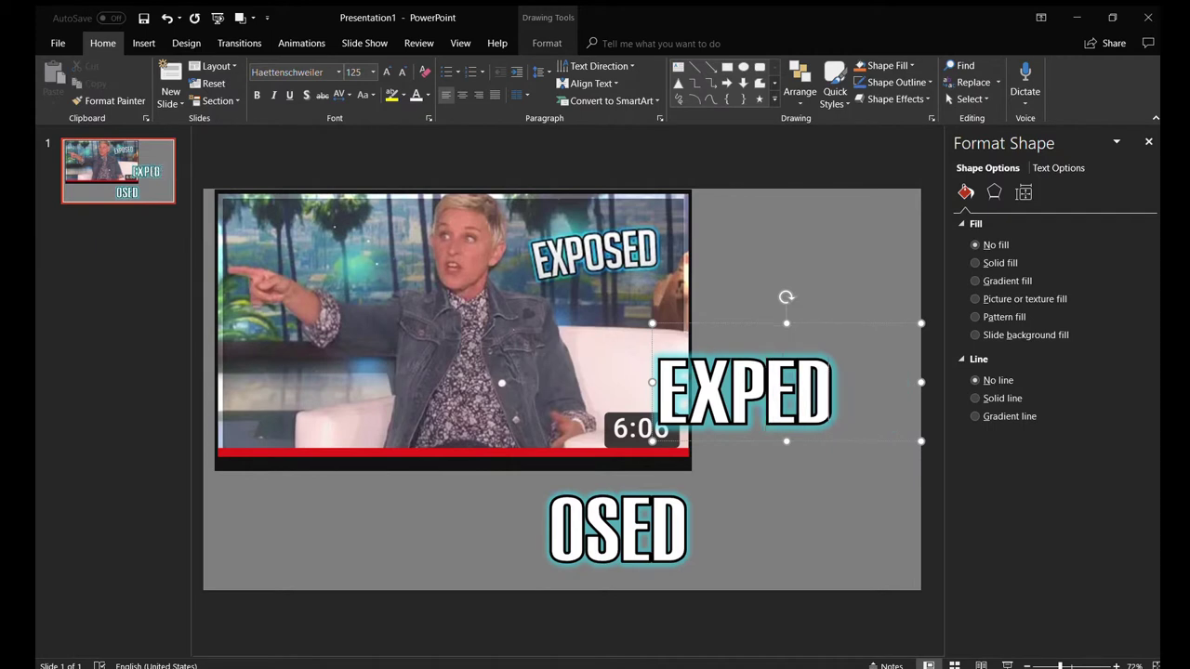
key("Delete")
key("Delete")
left_click(620, 530)
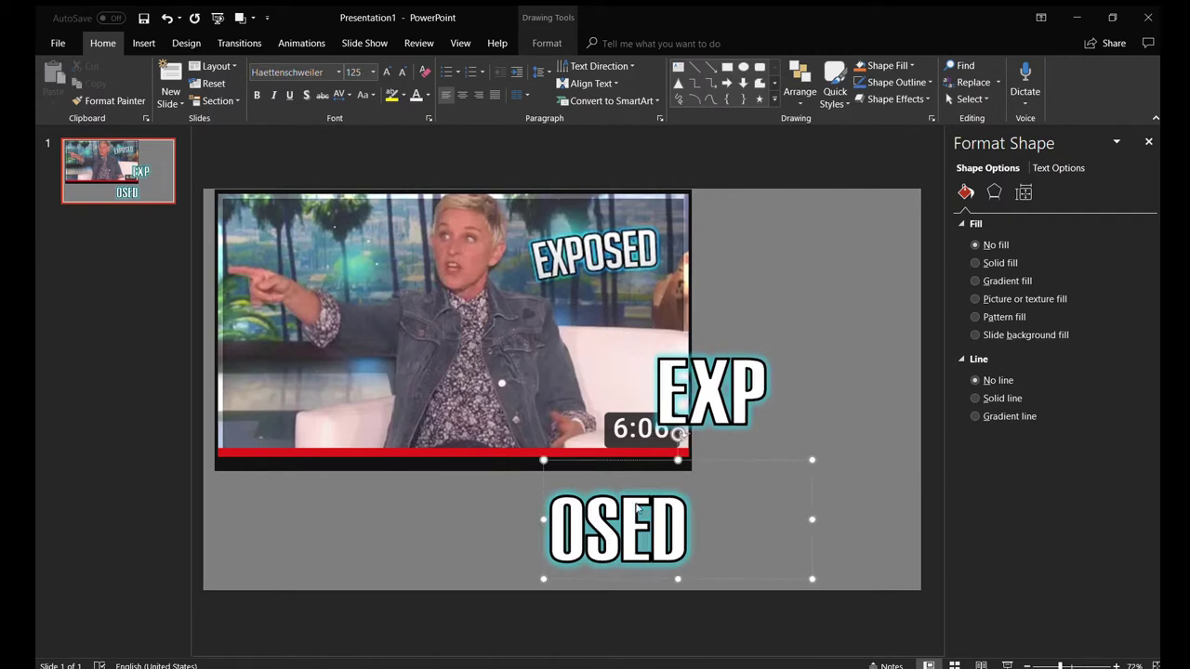
mouse_move(567, 460)
left_mouse_down()
mouse_move(782, 321)
mouse_move(826, 343)
left_mouse_up()
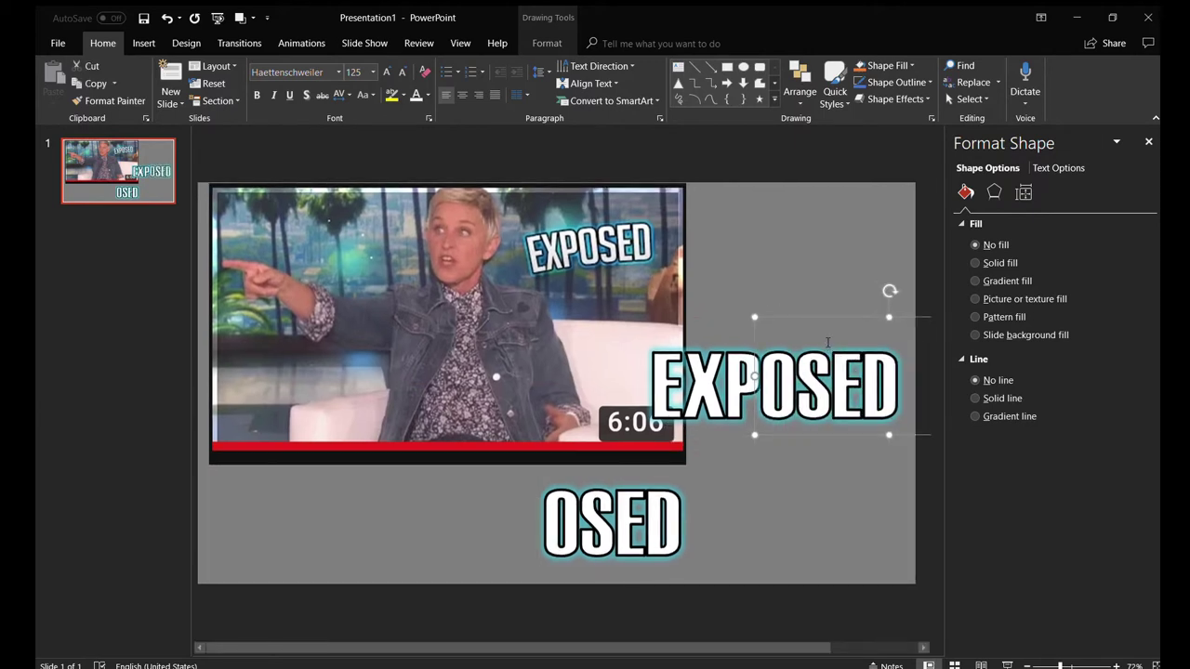
Delete the spare OSED box and tilt the OSED piece slightly against EXP
left_click(700, 480)
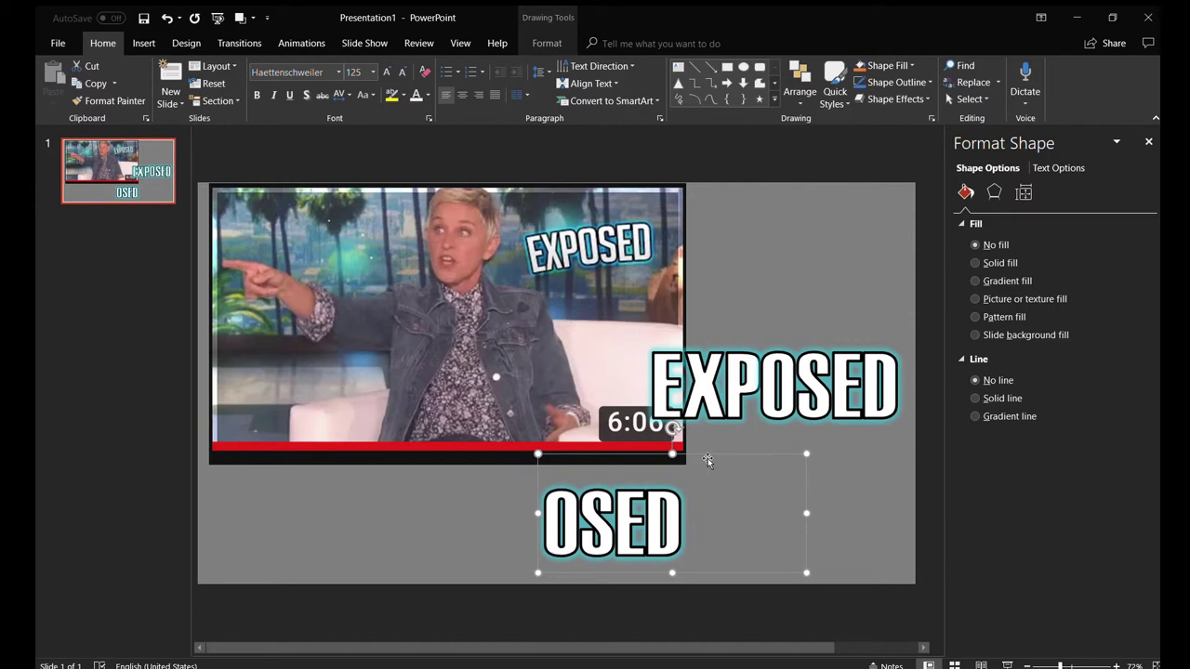
key("Delete")
left_click(819, 390)
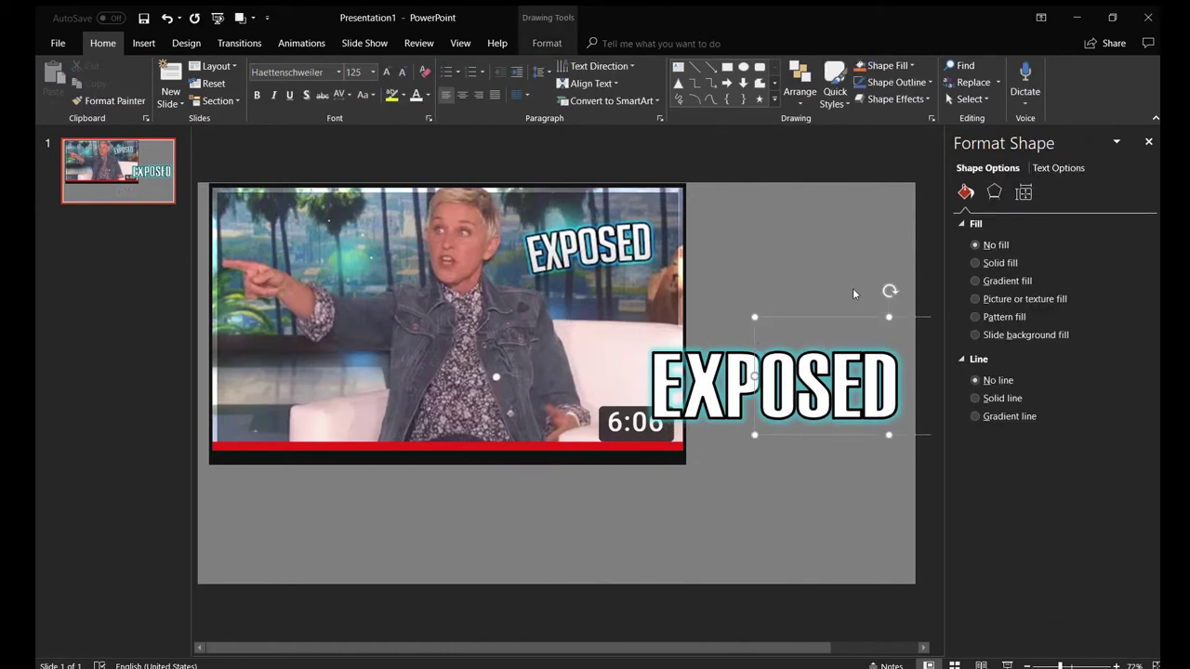
left_click_drag(889, 291, 892, 290)
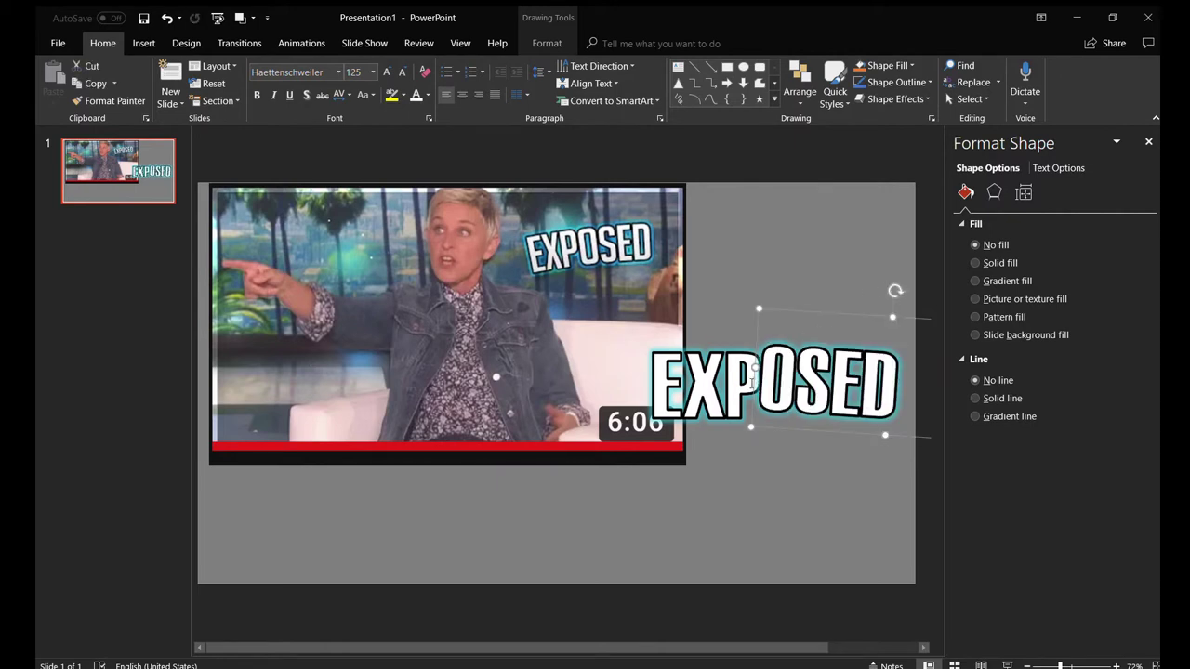
Select the screenshot picture and drag it lower on the slide
left_click(686, 418)
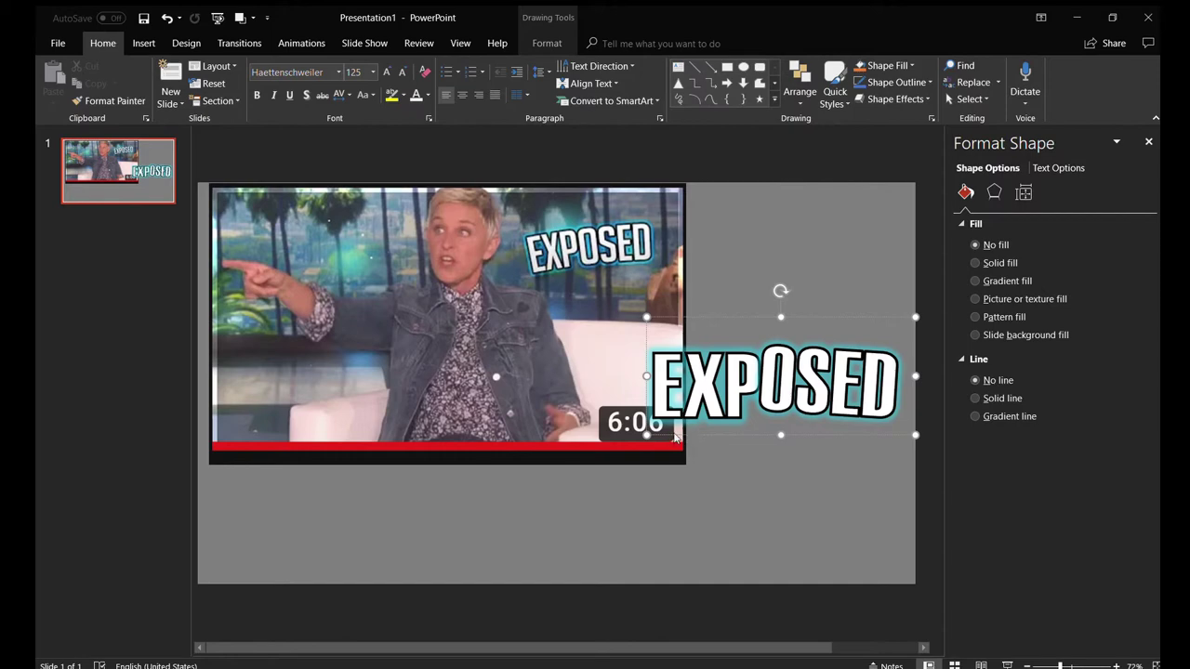
left_click(676, 437)
left_click_drag(679, 437, 670, 571)
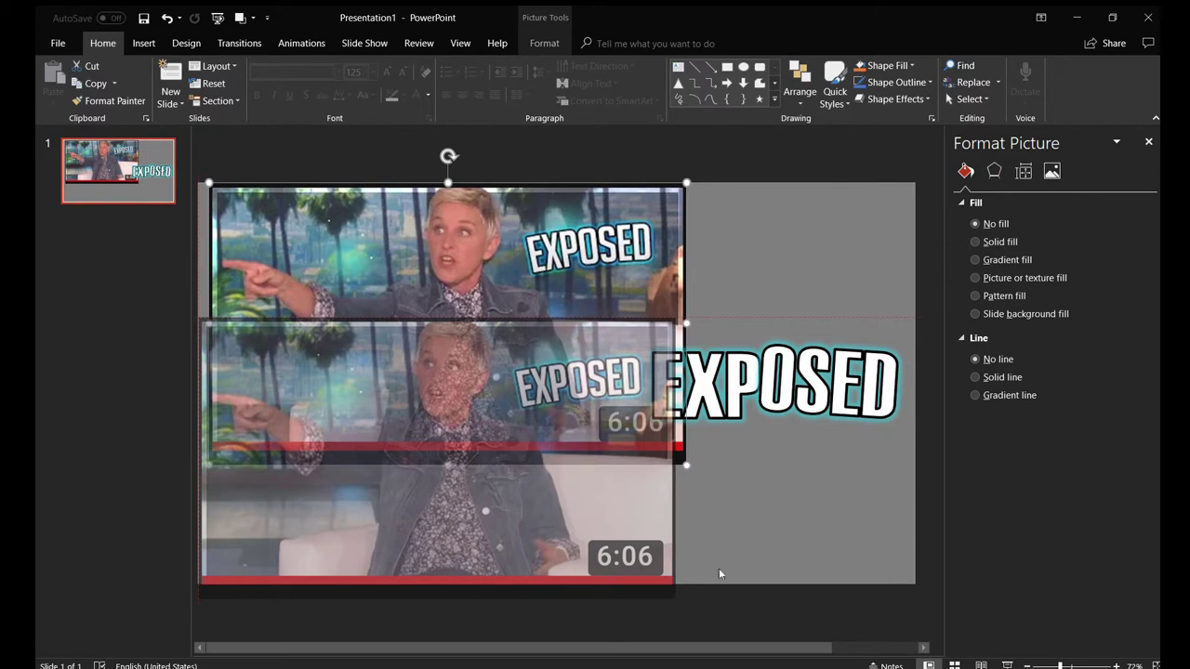
Drop the screenshot lower and group the EXP and OSED pieces together
left_click_drag(718, 573, 718, 572)
left_click(732, 376)
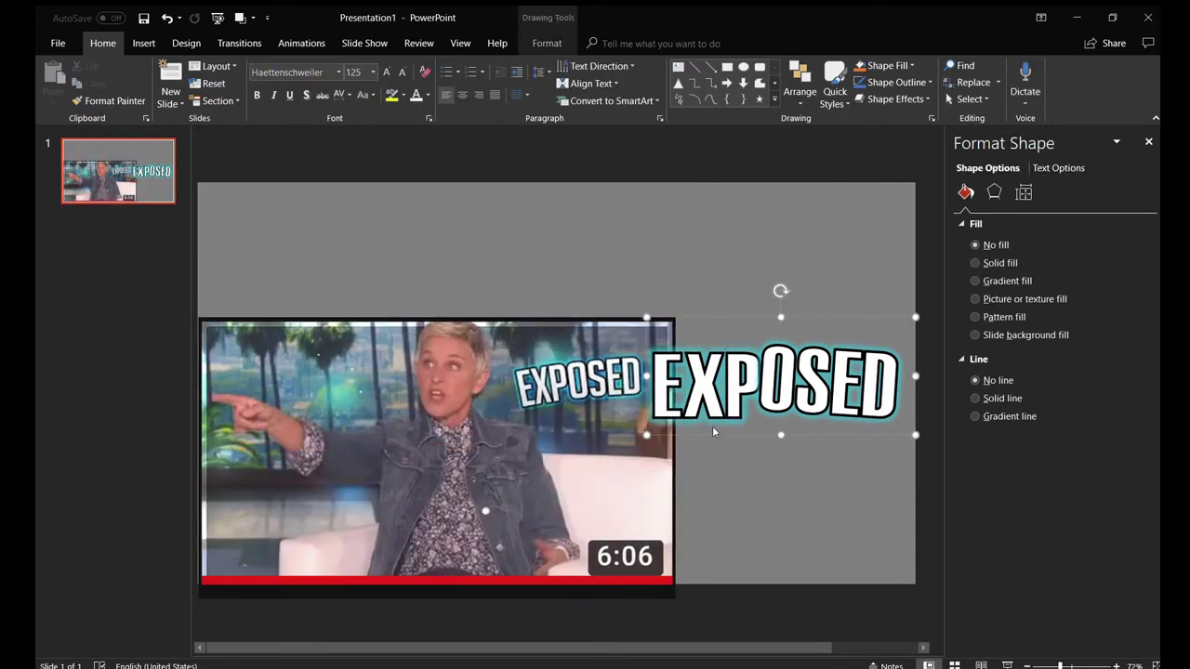
left_click_drag(708, 433, 729, 429)
left_click_drag(726, 387, 839, 394)
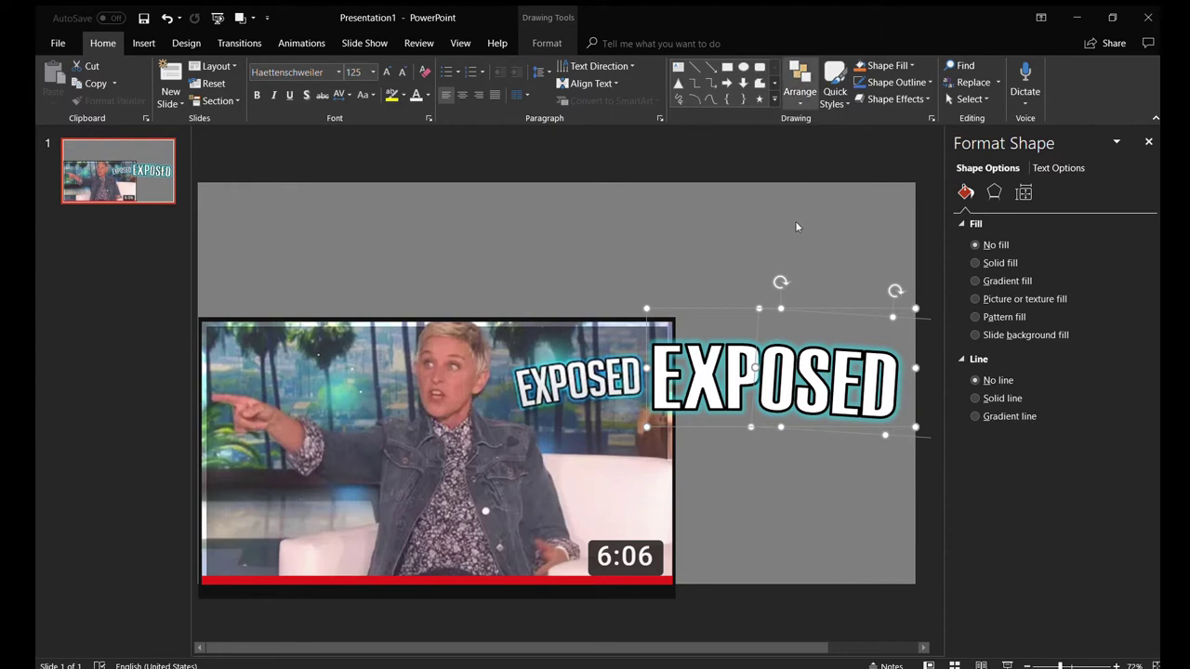
key("Tab")
Move the grouped EXPOSED word over the picture's lower left, above the 6:06 timestamp
mouse_move(744, 438)
left_mouse_down()
mouse_move(637, 508)
mouse_move(352, 582)
left_mouse_up()
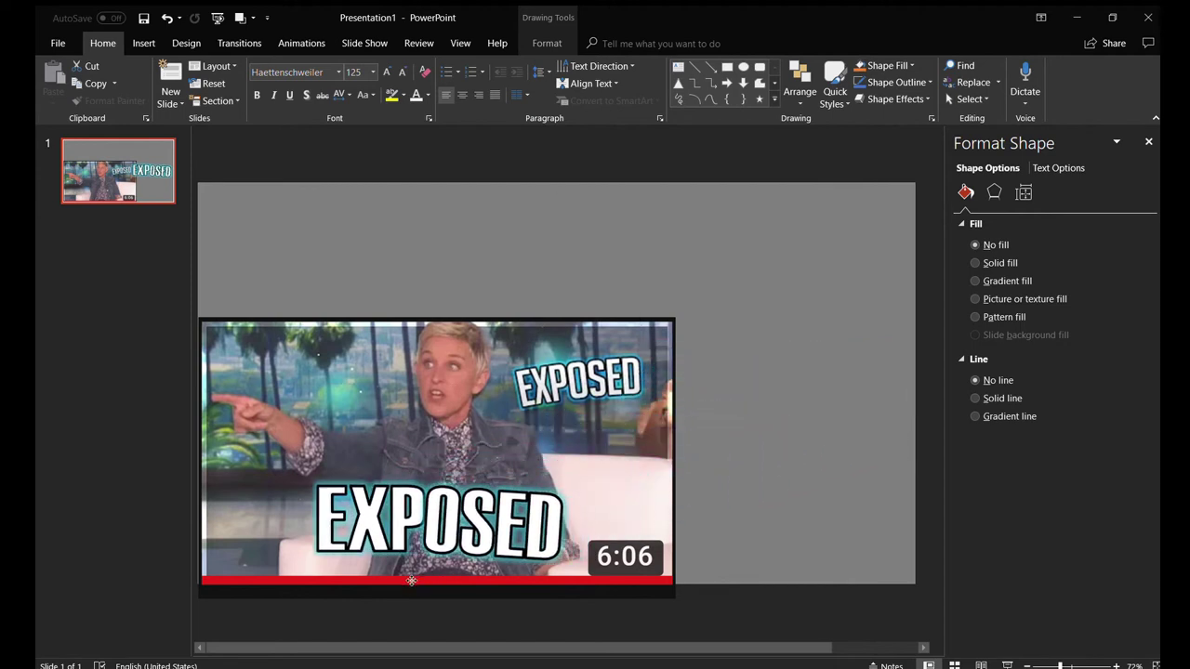
left_click_drag(352, 582, 353, 583)
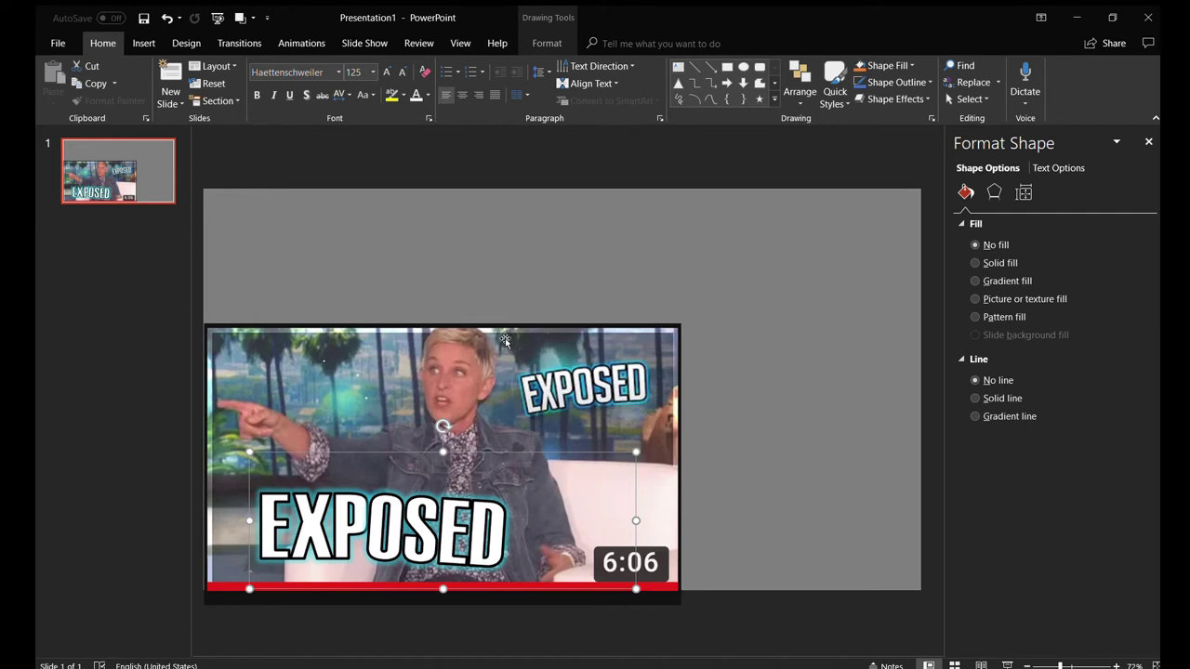
left_click(485, 288)
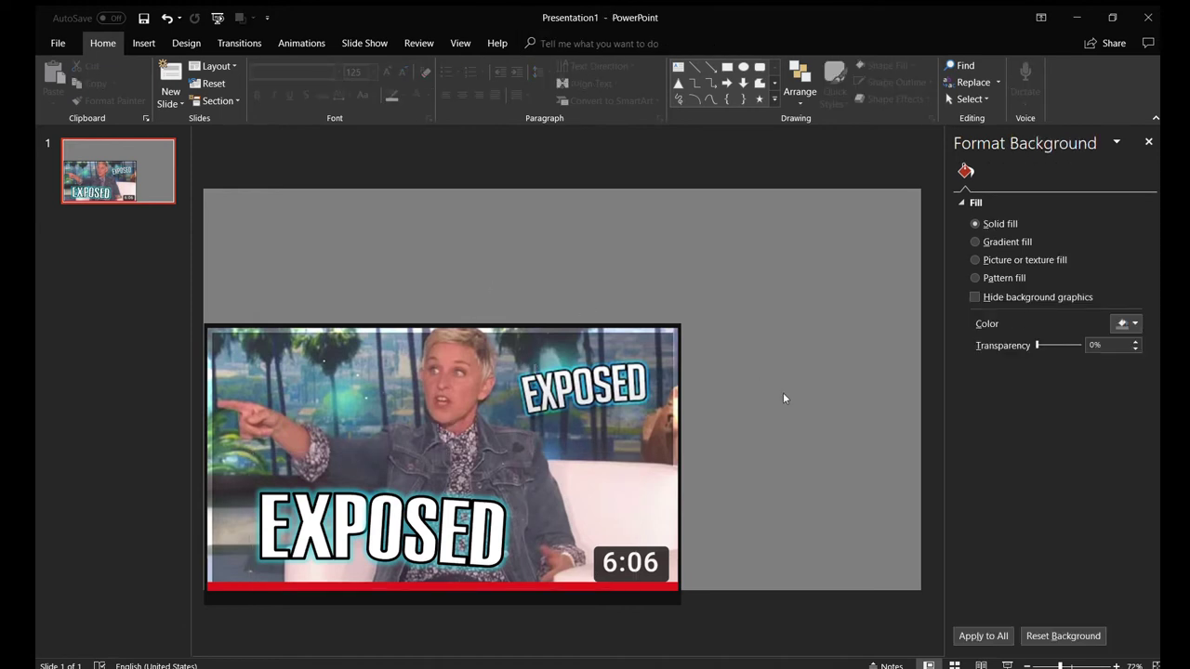